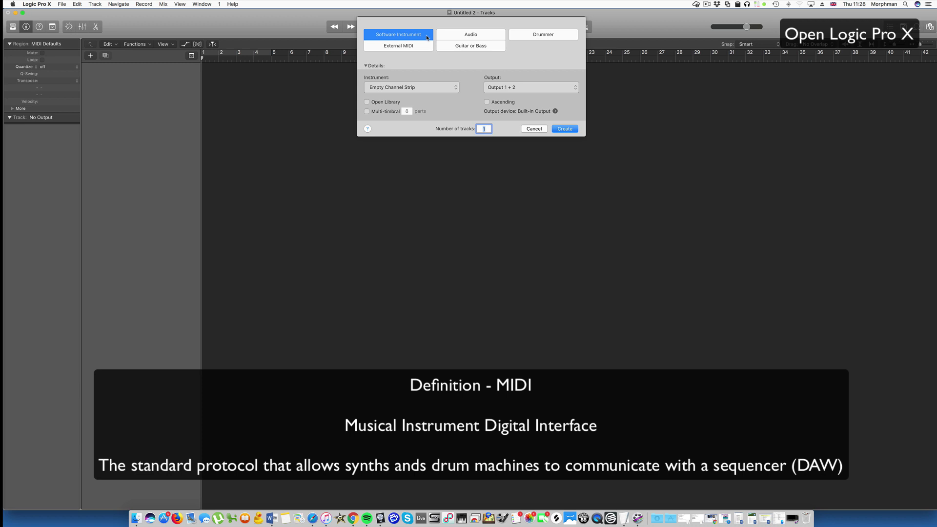
# Create a software instrument track and import Main Organ Part.mid onto it with its tempo information, starting the region at bar 1.
pyautogui.click(564, 128)
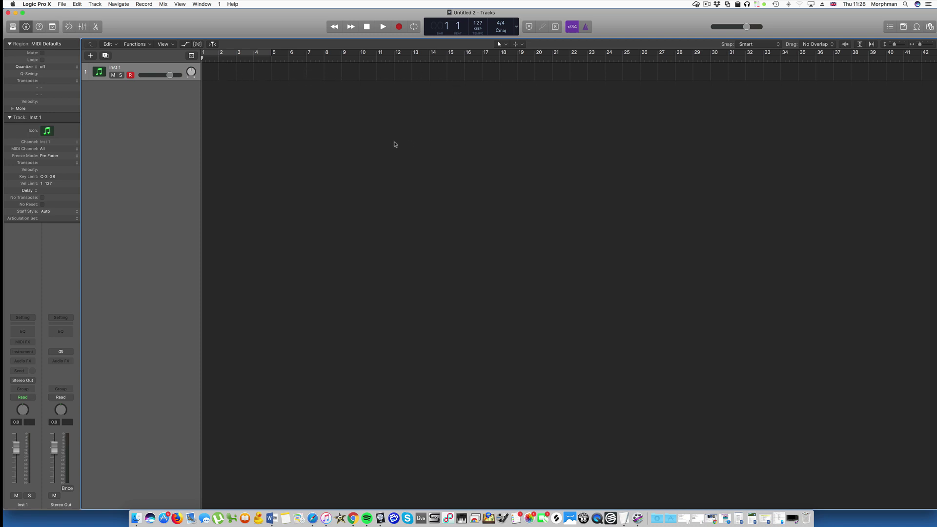
pyautogui.click(136, 519)
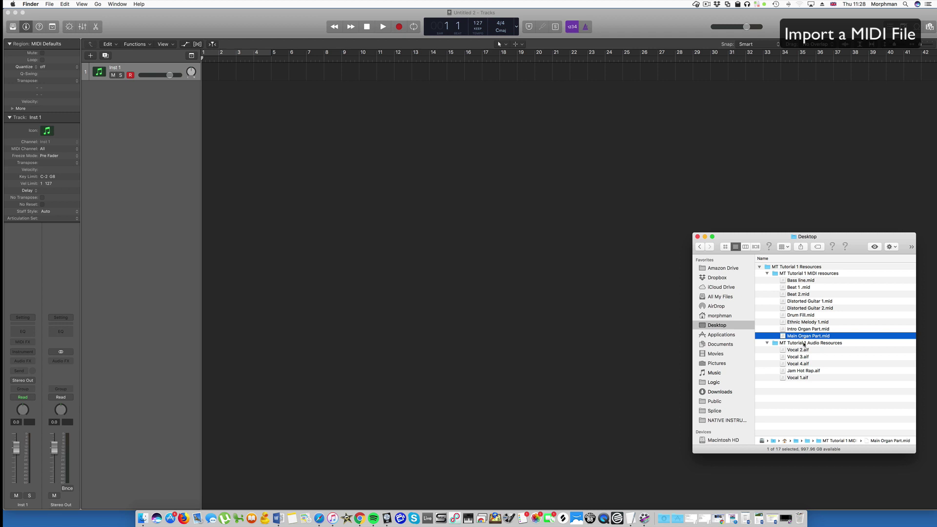
pyautogui.moveTo(804, 338); pyautogui.dragTo(215, 77)
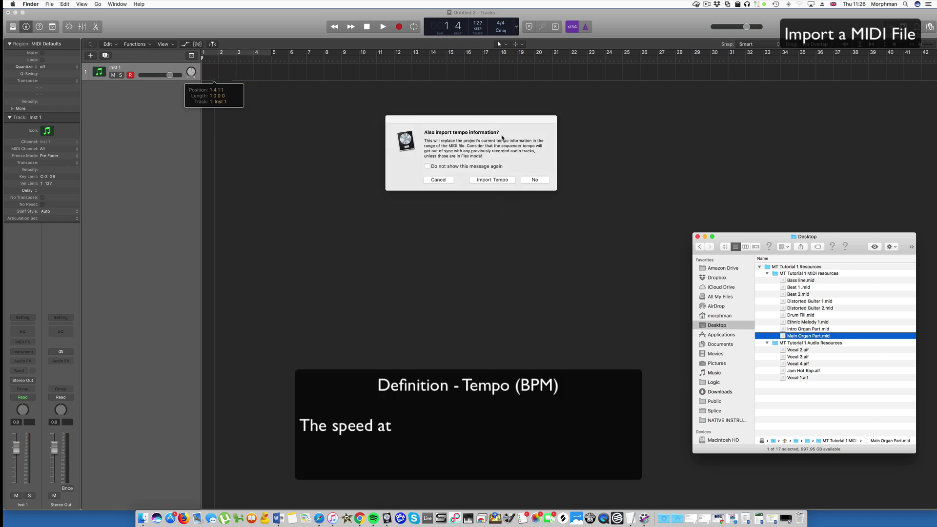
pyautogui.click(490, 180)
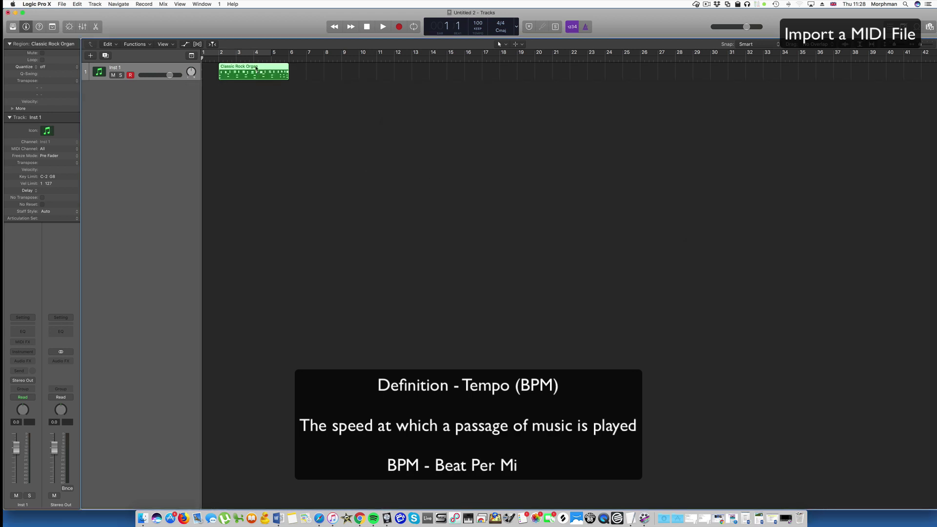
pyautogui.moveTo(254, 73); pyautogui.dragTo(237, 74)
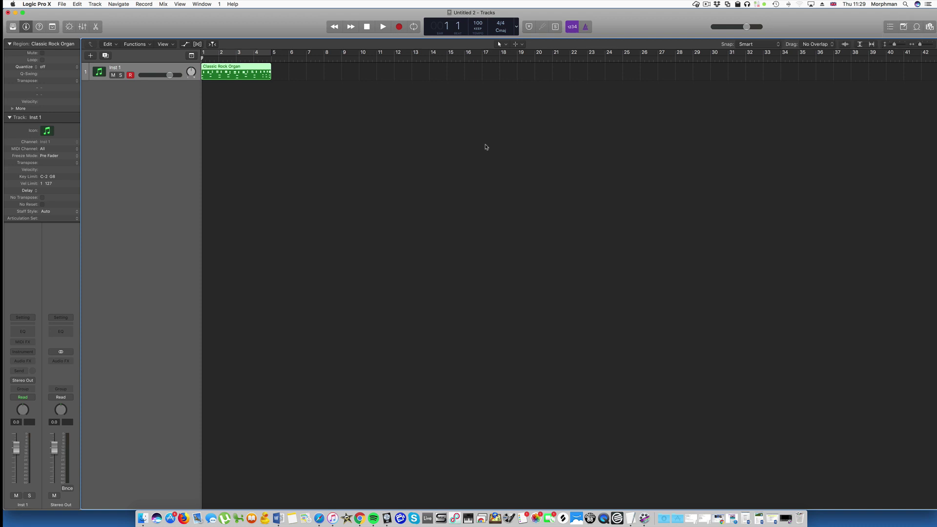
pyautogui.click(256, 96)
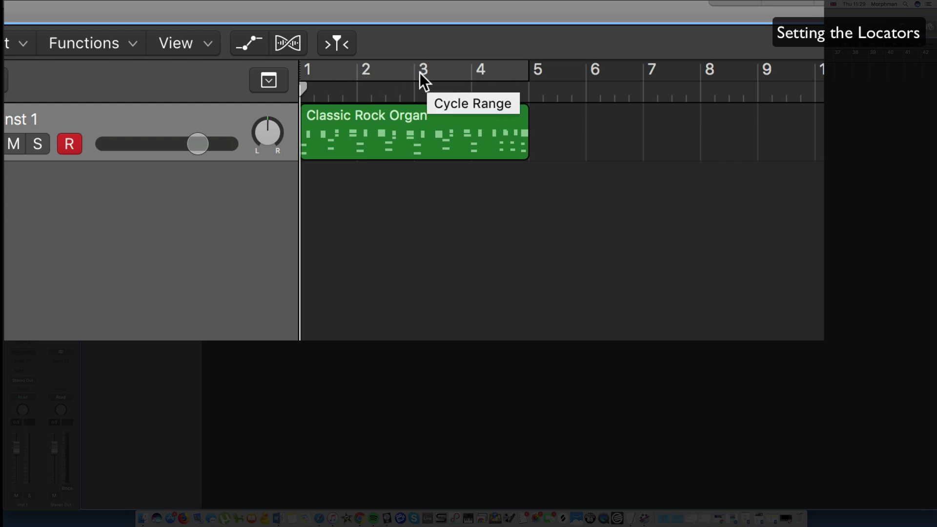
# Turn on the cycle range, try extending it to bar 9, shorten it to bar 1 only, and play the loop.
pyautogui.click(399, 71)
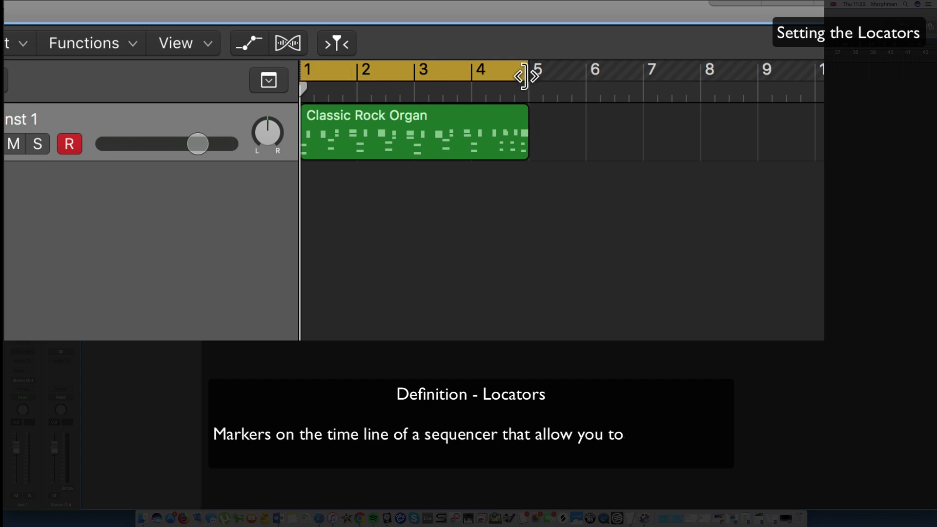
pyautogui.moveTo(531, 74); pyautogui.dragTo(760, 76)
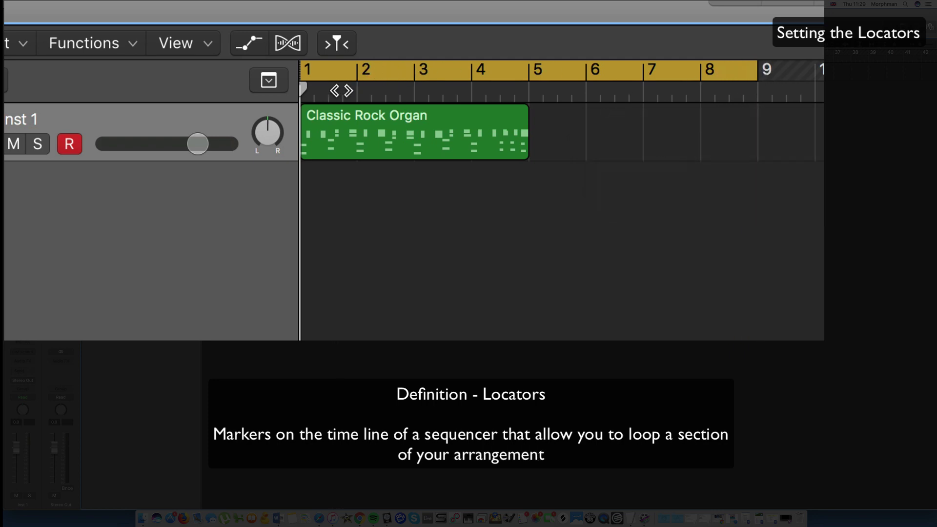
pyautogui.moveTo(757, 76); pyautogui.dragTo(356, 91)
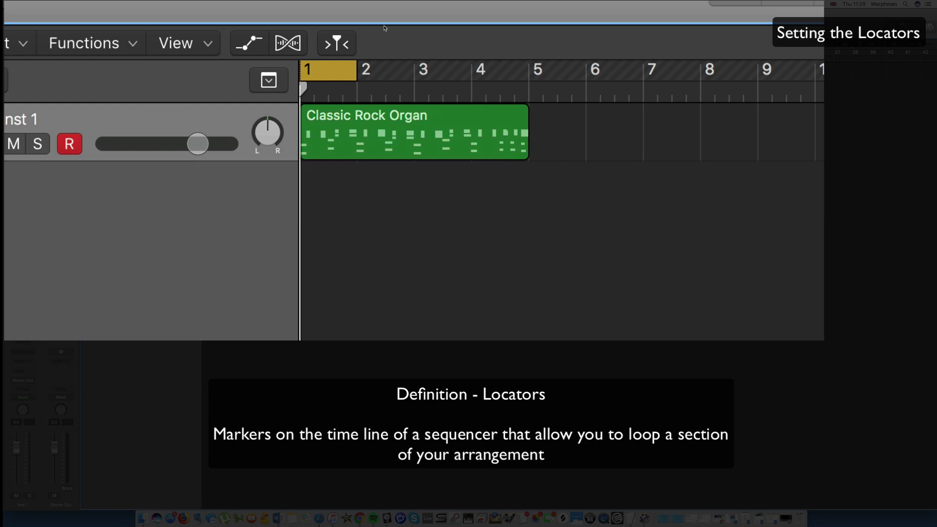
pyautogui.press('space')
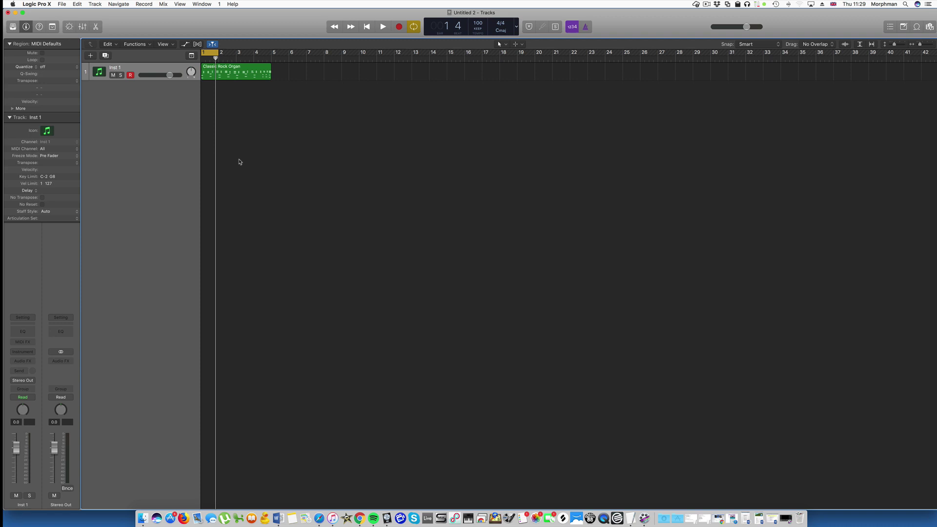
# Load the Vintage B3 Organ as the track's instrument and move its plug-in window clear of the track area.
pyautogui.hscroll(-1, 239, 161)
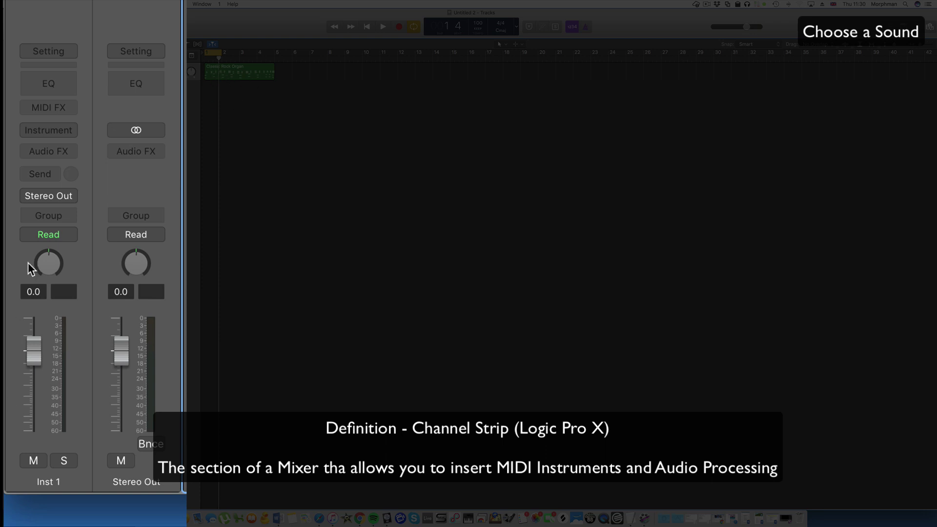
pyautogui.click(70, 130)
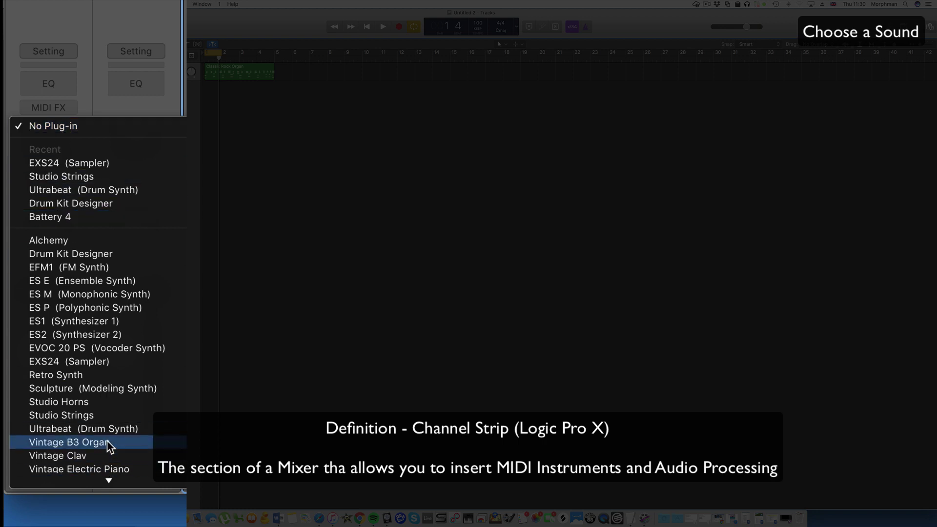
pyautogui.click(109, 496)
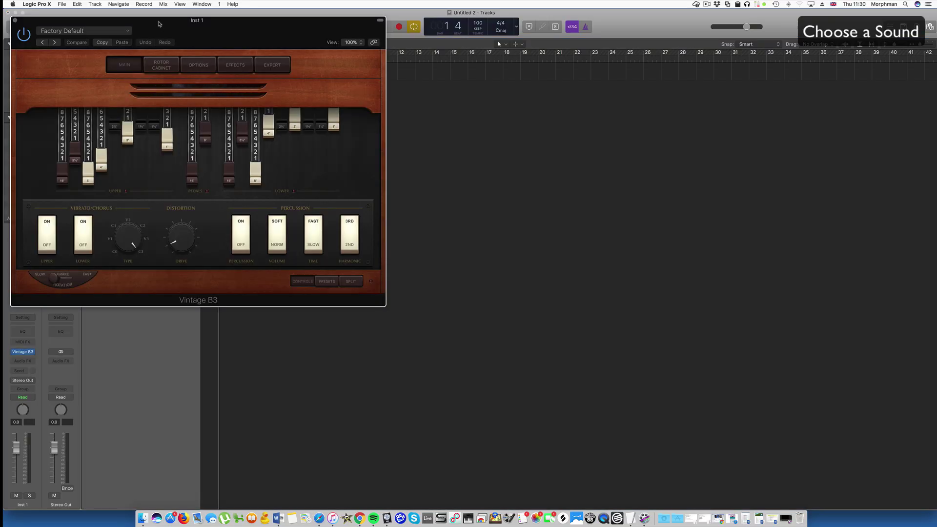
pyautogui.moveTo(159, 23); pyautogui.dragTo(431, 107)
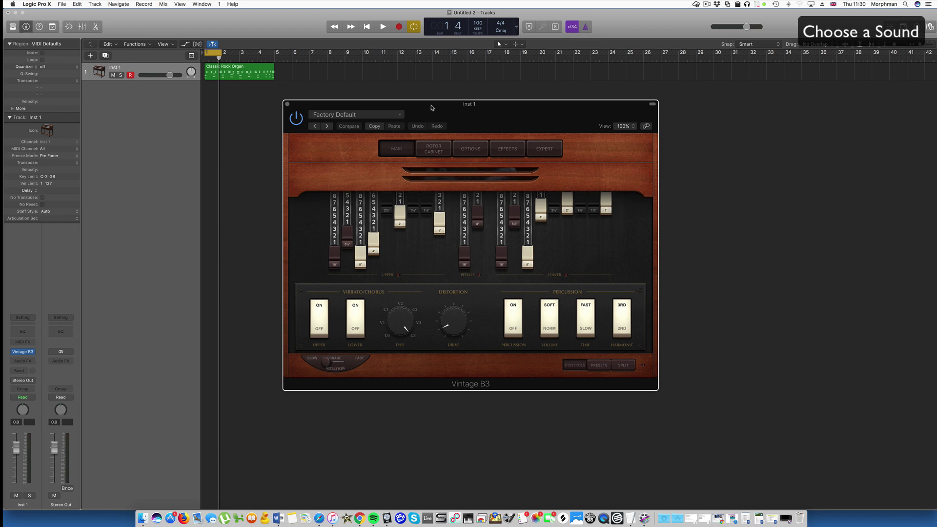
# Play the organ part, extending the cycle range to cover bars 1 to 4, and stop playback.
pyautogui.press('space')
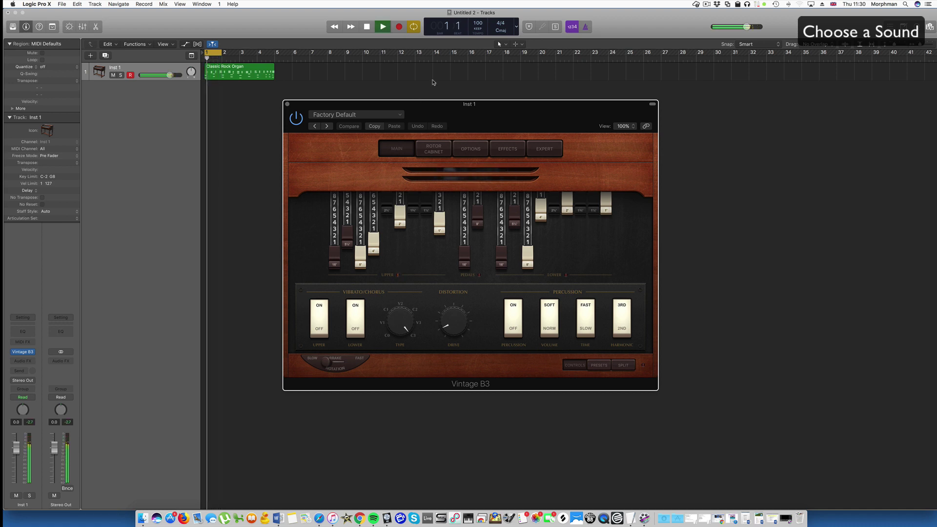
pyautogui.moveTo(223, 55); pyautogui.dragTo(274, 57)
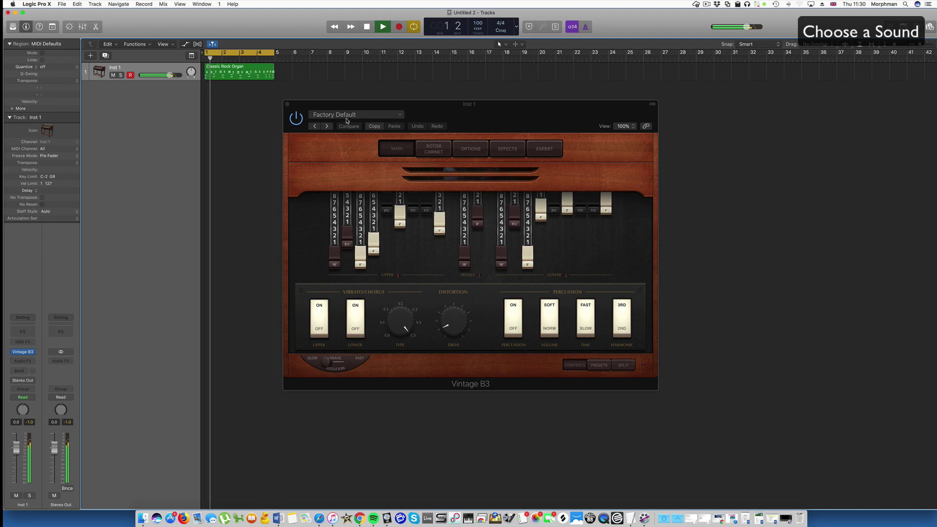
pyautogui.moveTo(352, 110); pyautogui.dragTo(413, 90)
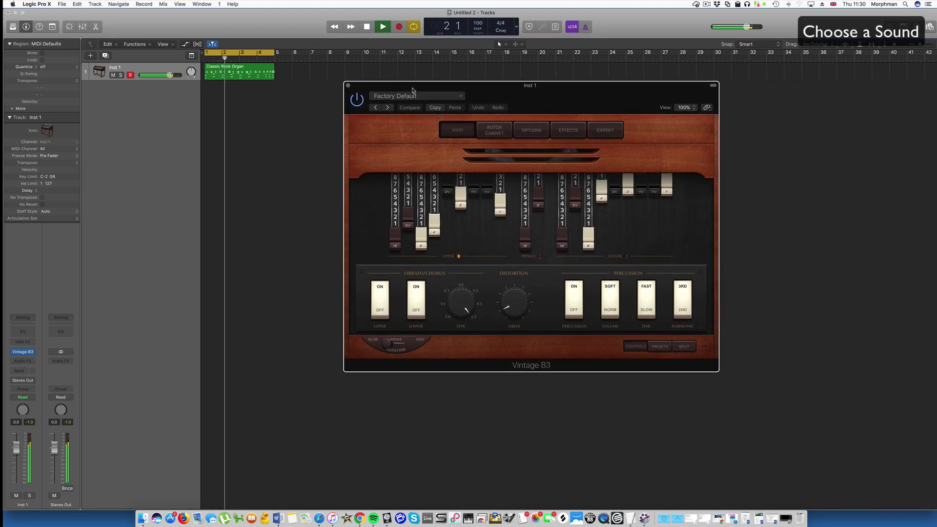
pyautogui.press('space')
# Play the organ region and examine its MIDI notes in the Piano Roll, keeping the Vintage B3 window out of the way.
pyautogui.moveTo(412, 90); pyautogui.dragTo(412, 70)
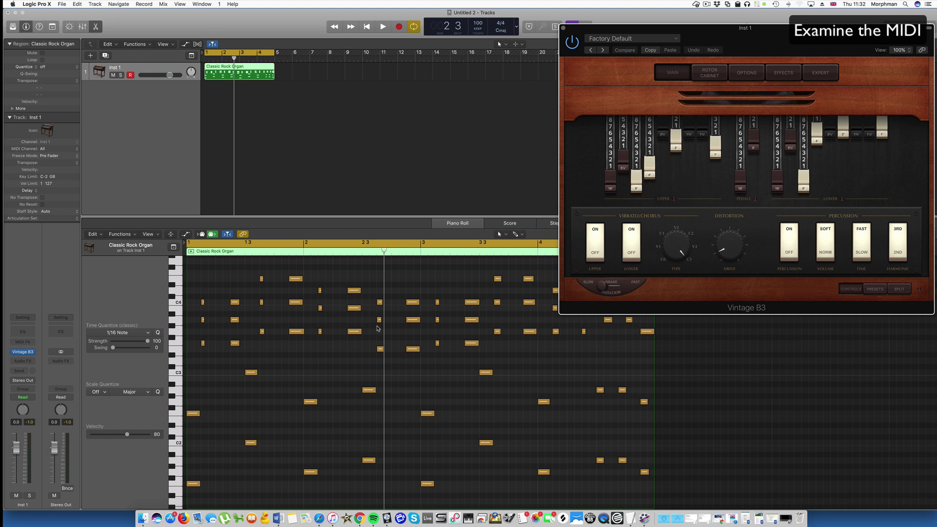
pyautogui.press('space')
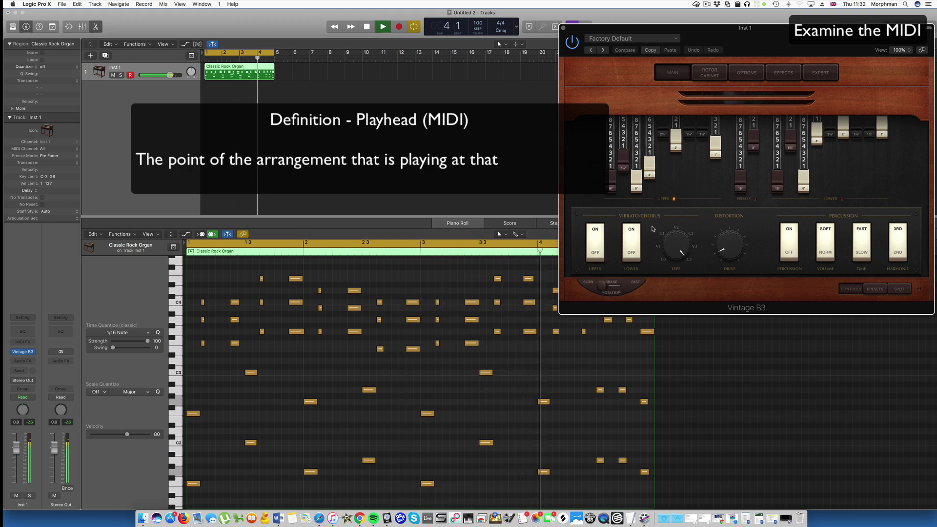
pyautogui.moveTo(703, 25); pyautogui.dragTo(694, 10)
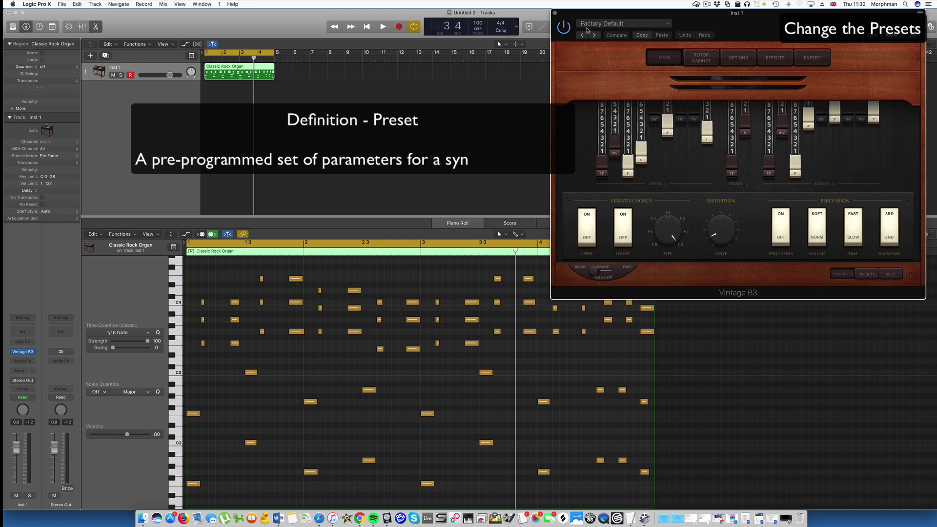
# Load the Classic Rock Organ preset in the Vintage B3 and play the part with it.
pyautogui.click(668, 26)
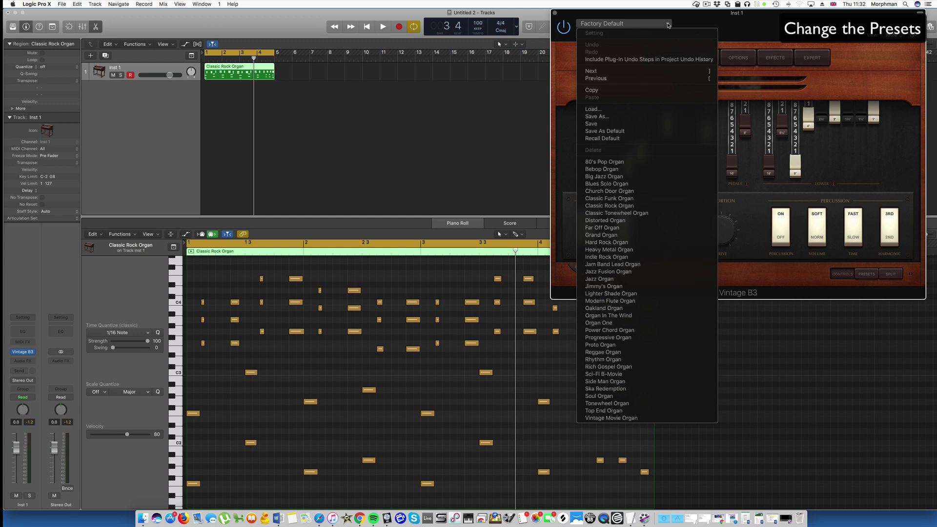
pyautogui.click(605, 204)
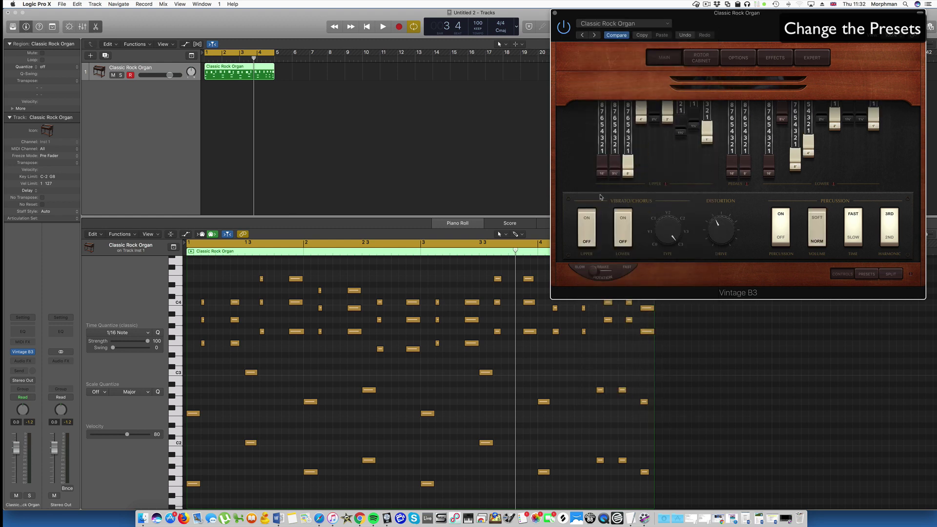
pyautogui.press('space')
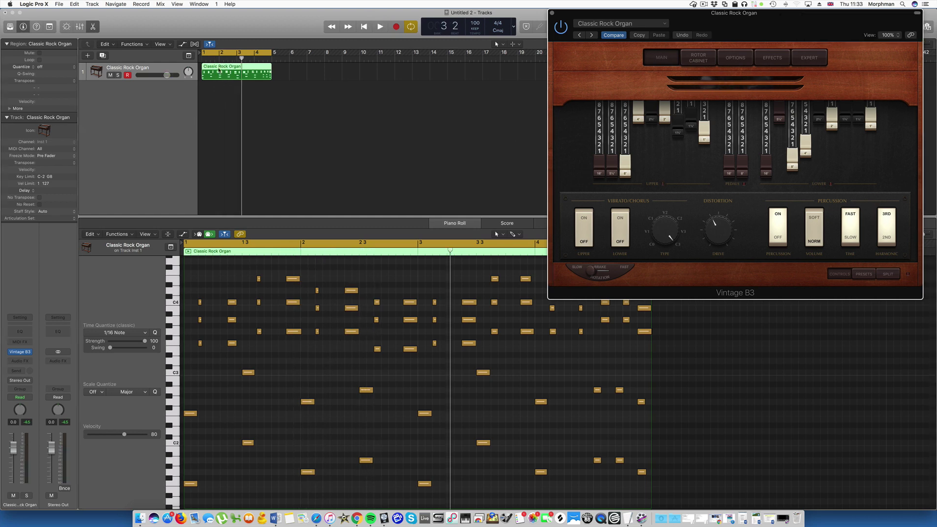
# Import Jam Hot Rap.aif onto a new audio track starting at bar 1 and play it together with the organ.
pyautogui.click(139, 519)
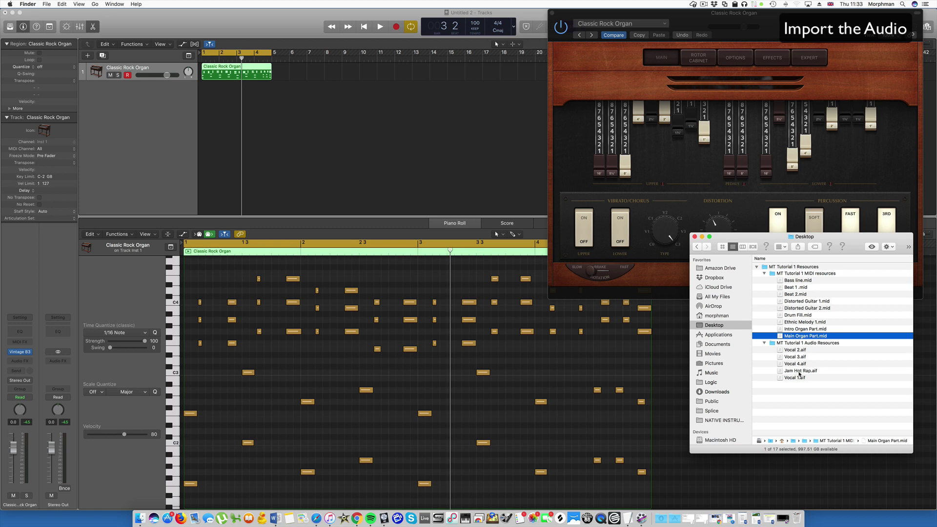
pyautogui.moveTo(801, 374); pyautogui.dragTo(201, 120)
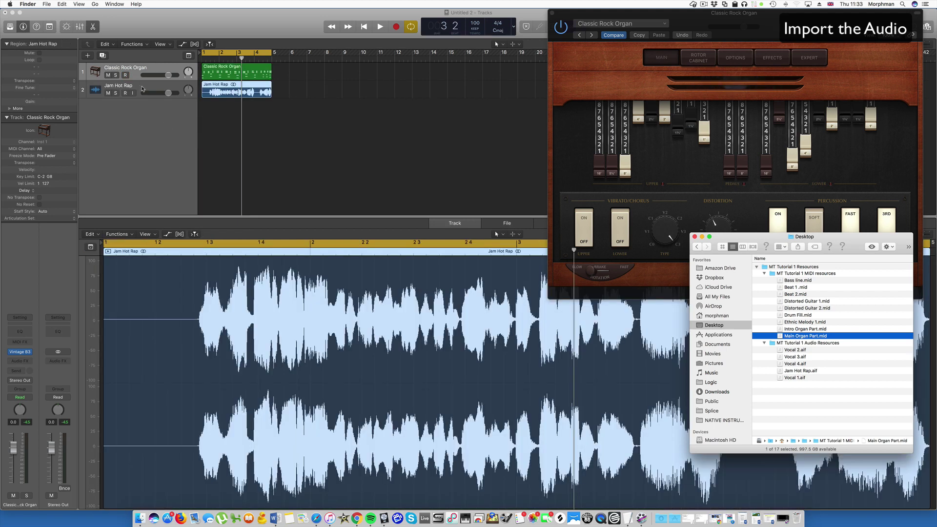
pyautogui.click(143, 88)
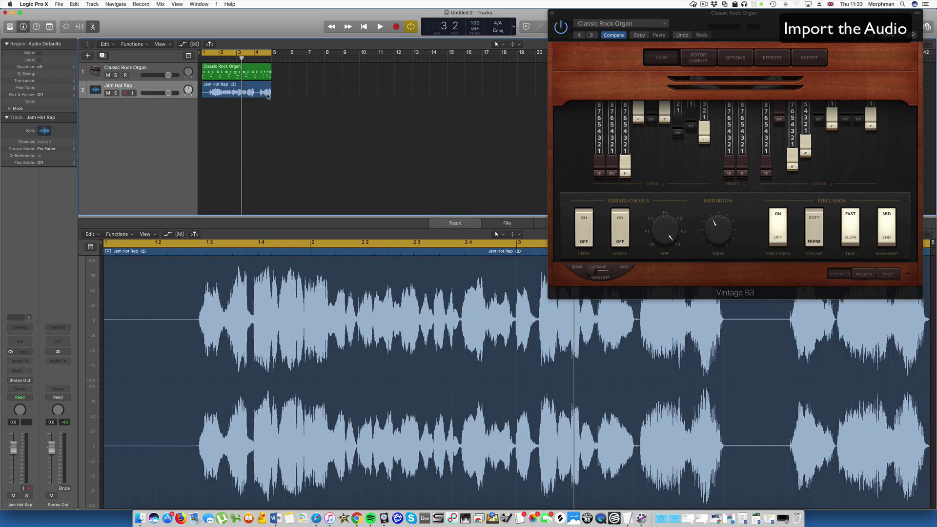
pyautogui.click(267, 95)
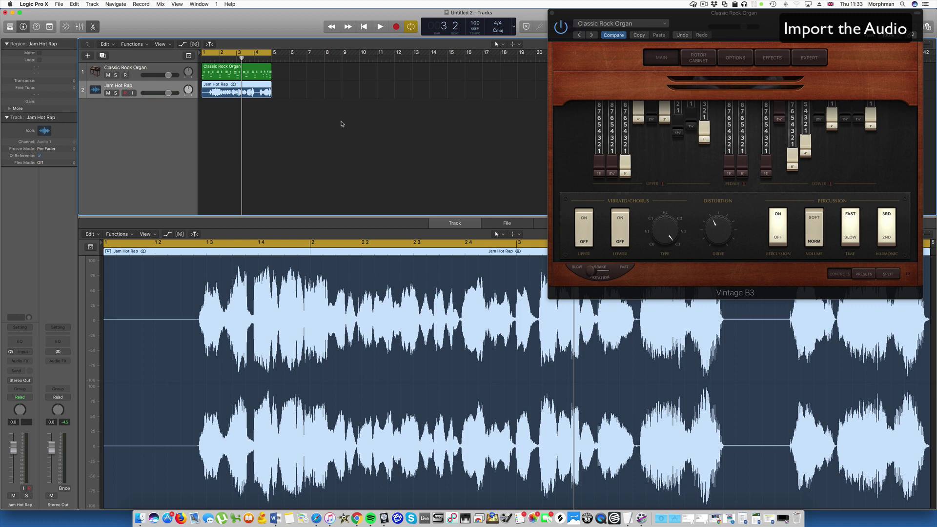
pyautogui.press('space')
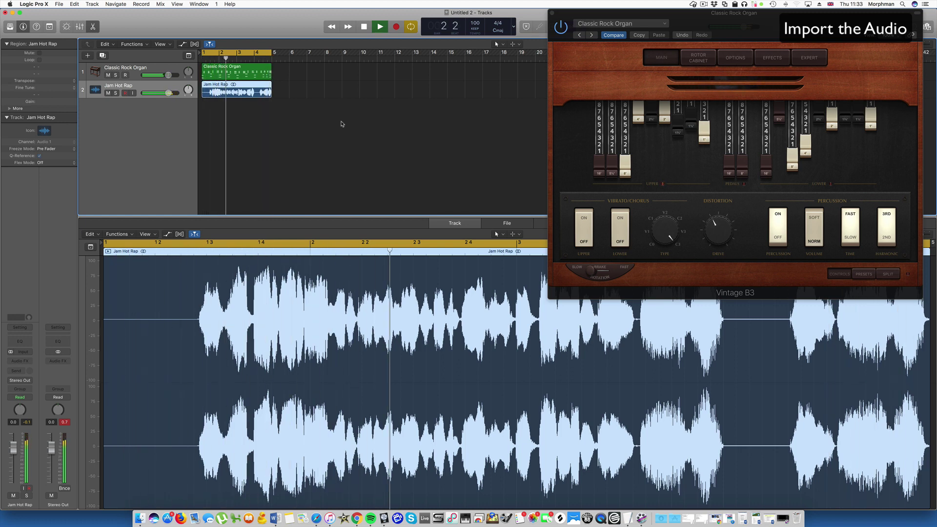
pyautogui.press('space')
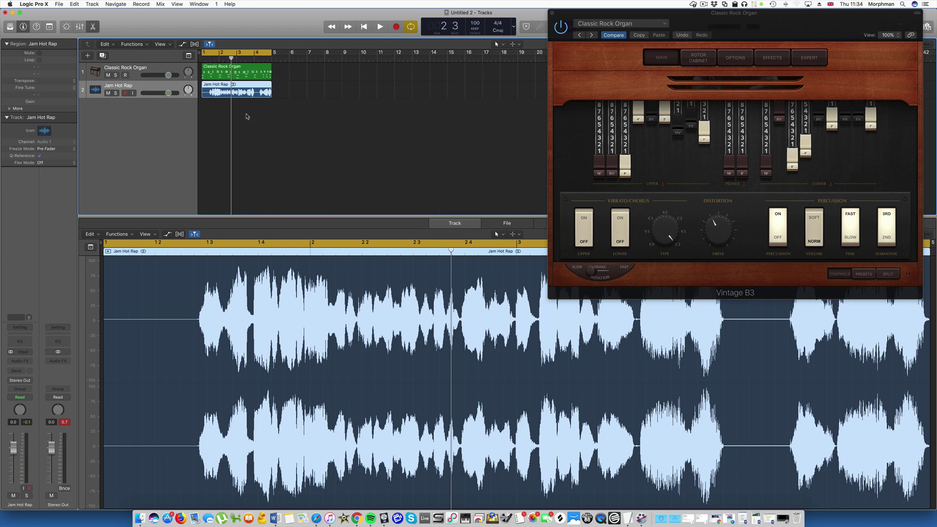
# Move the Classic Rock Organ region to start at bar 2 and shift the cycle range to match it.
pyautogui.click(224, 69)
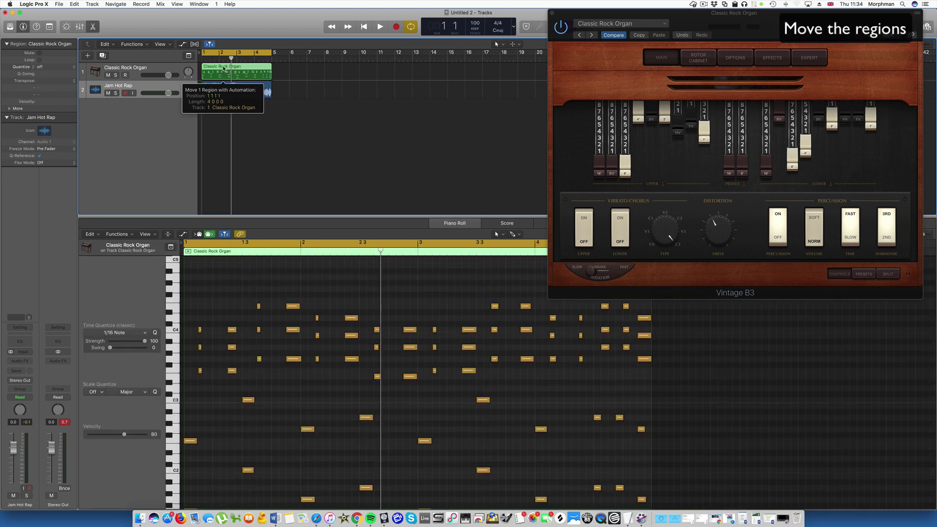
pyautogui.moveTo(224, 69); pyautogui.dragTo(239, 66)
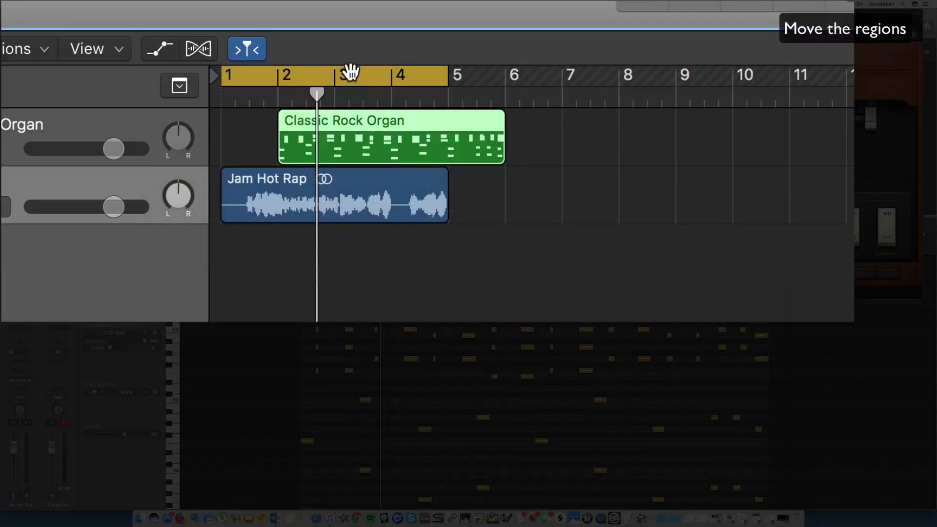
pyautogui.moveTo(351, 71); pyautogui.dragTo(405, 75)
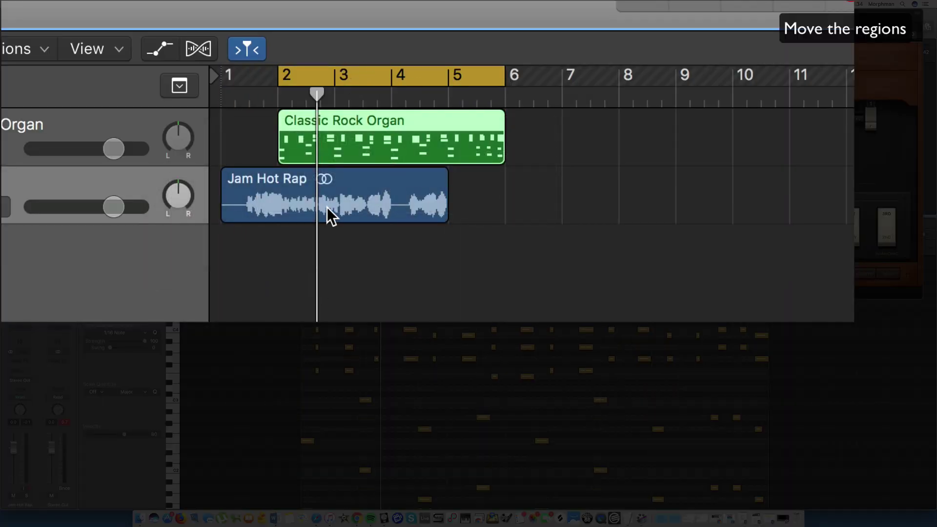
# Move the Jam Hot Rap region to start at beat 3 of bar 1 and deselect it.
pyautogui.moveTo(327, 203); pyautogui.dragTo(356, 207)
pyautogui.click(361, 236)
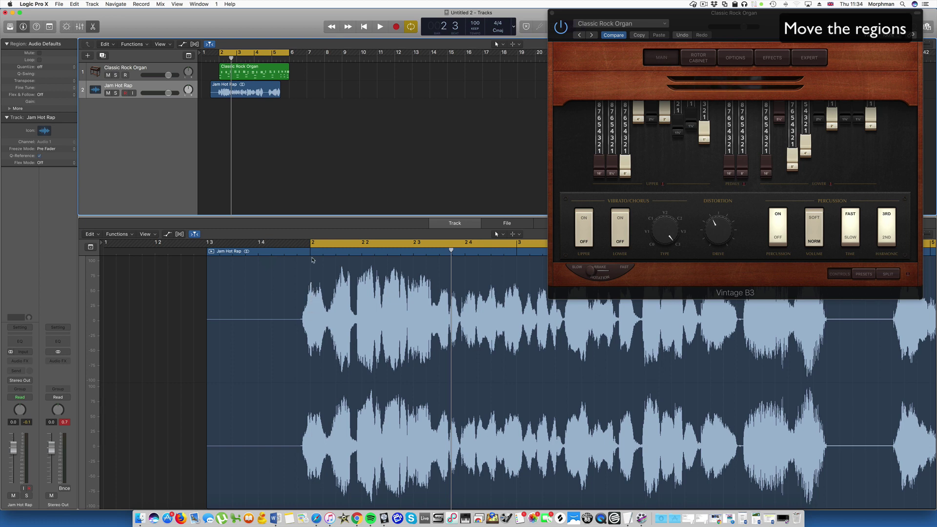
# Turn off the cycle range and play the arrangement from the beginning.
pyautogui.click(247, 51)
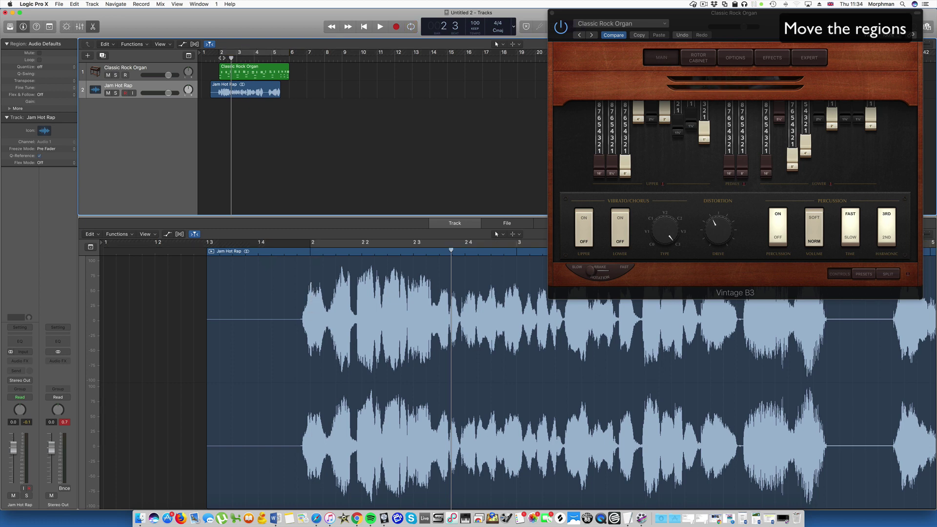
pyautogui.press('Return')
pyautogui.press('space')
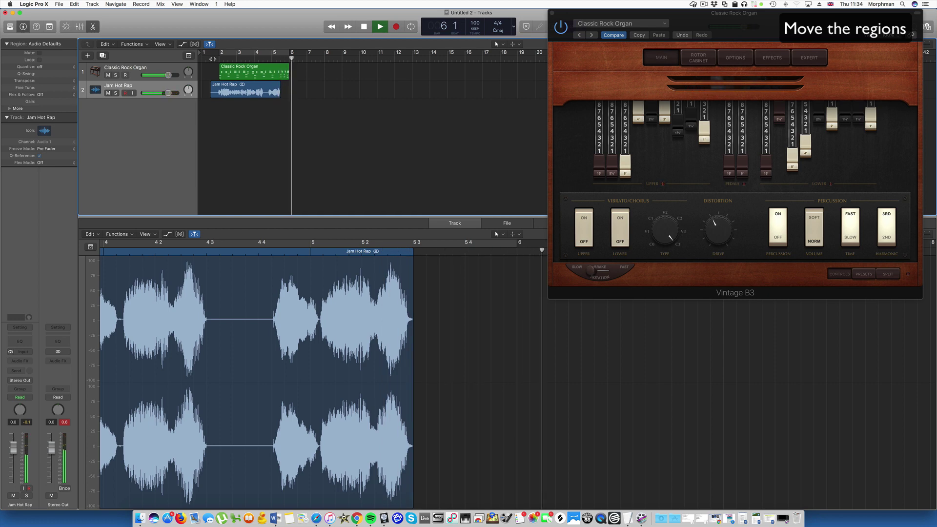
# Stop playback and import Distorted Guitar 1.mid onto a new track starting at bar 2.
pyautogui.press('space')
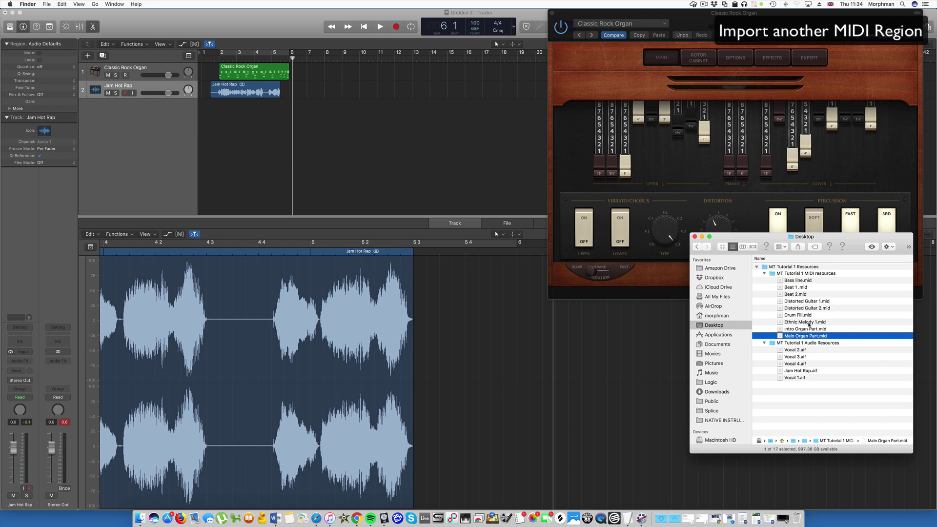
pyautogui.moveTo(800, 302); pyautogui.dragTo(219, 115)
pyautogui.click(487, 180)
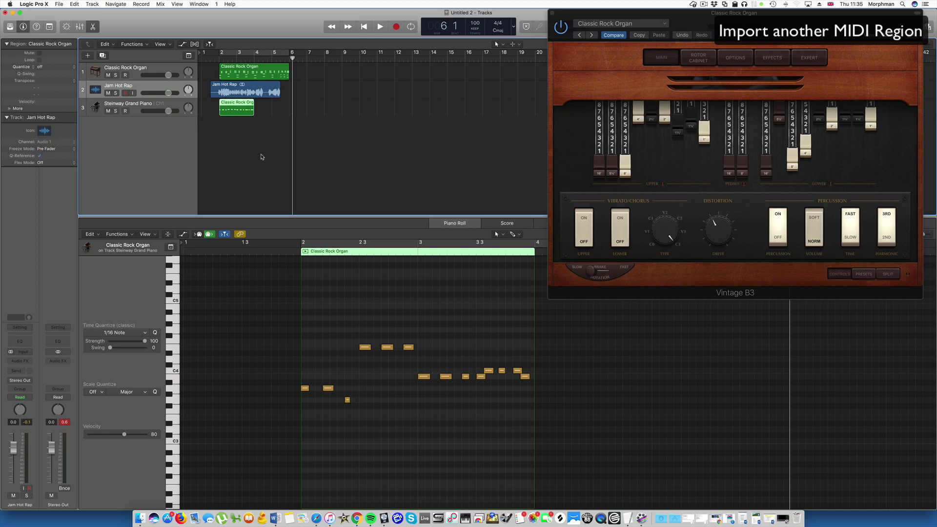
# Reset the channel strip of the newly imported Steinway Grand Piano track.
pyautogui.click(142, 103)
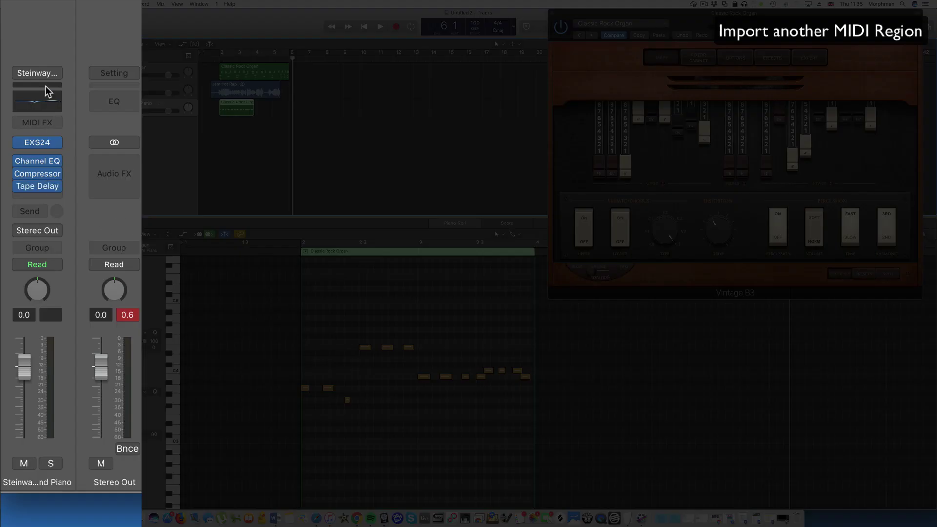
pyautogui.click(51, 71)
pyautogui.click(39, 31)
pyautogui.click(54, 72)
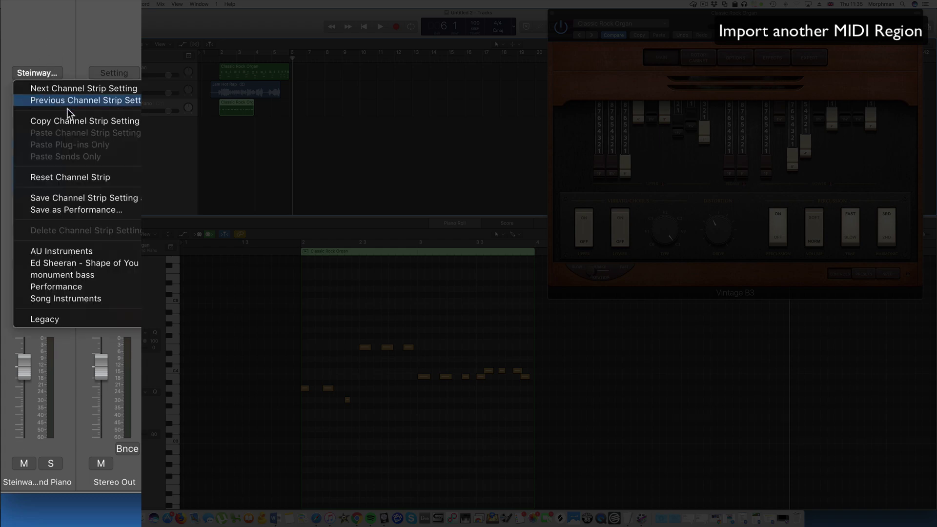
pyautogui.click(83, 178)
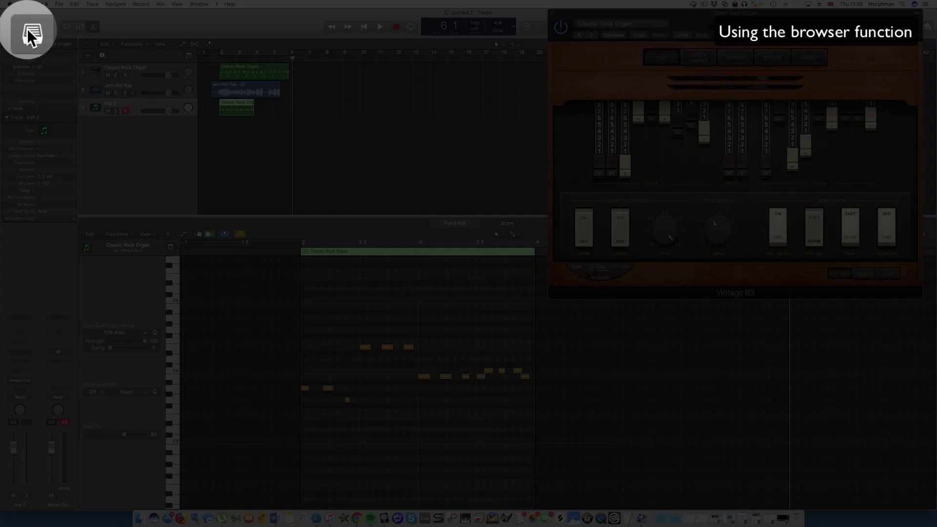
# Show the Library and load the British Combo Synth Lead guitar sound on the third track.
pyautogui.click(9, 26)
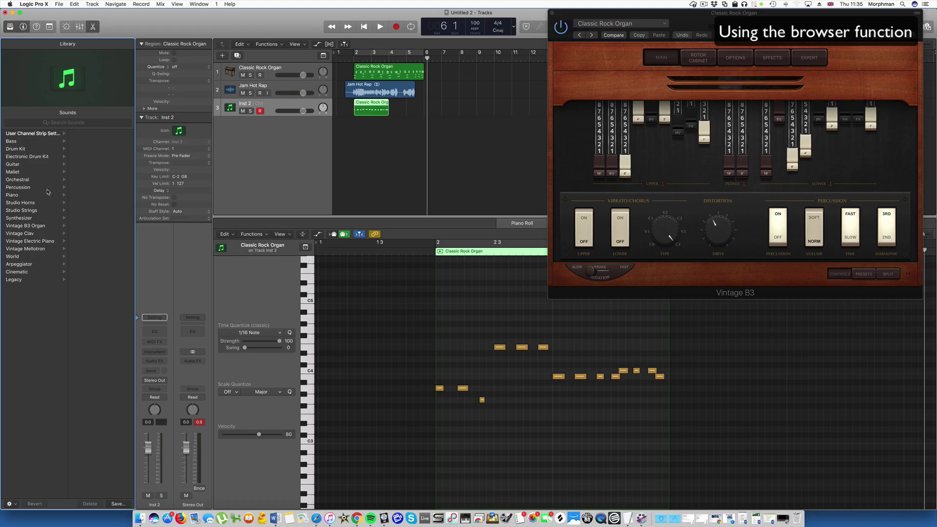
pyautogui.click(17, 165)
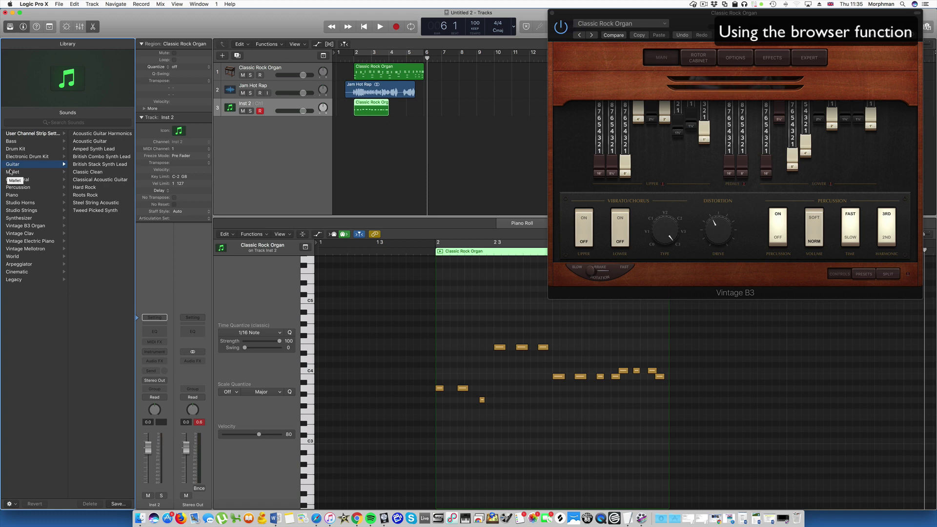
pyautogui.click(94, 159)
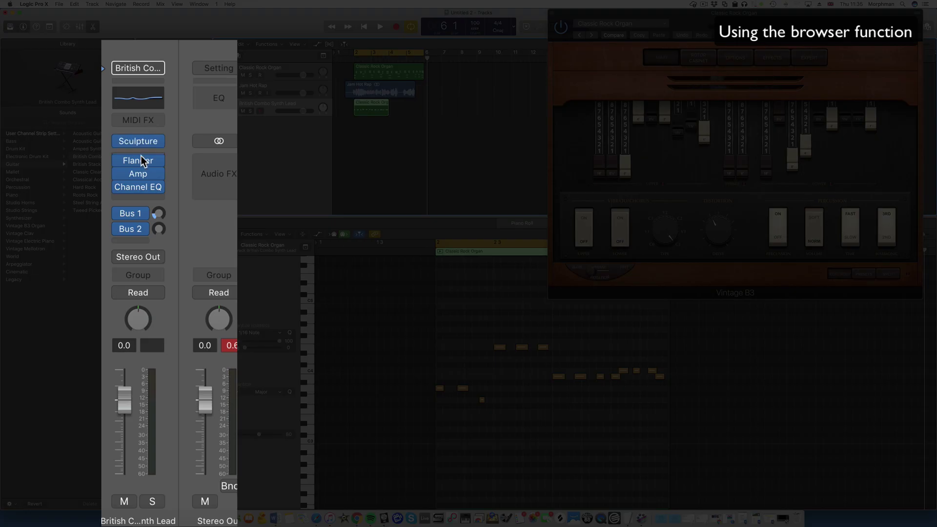
pyautogui.moveTo(139, 141)
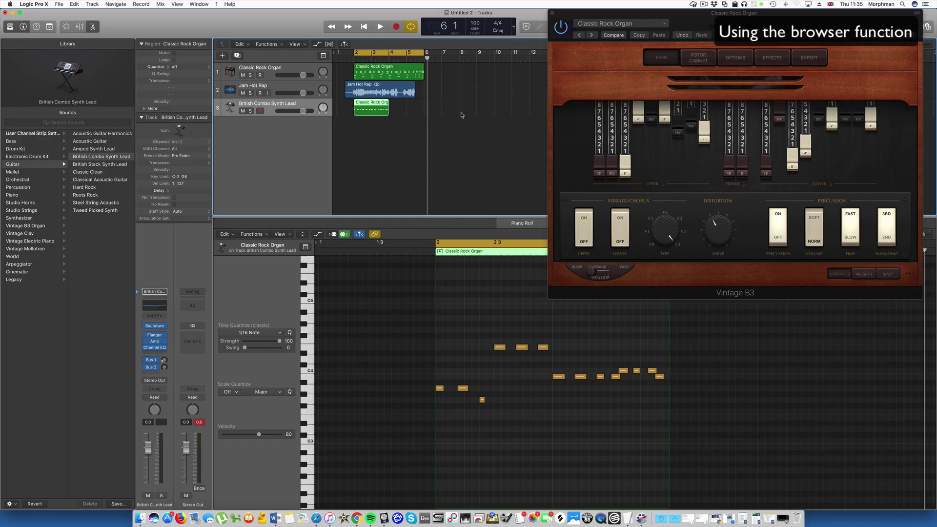
# Loop the guitar region up to bar 6 and play it with the British Stack Synth Lead sound.
pyautogui.moveTo(386, 102); pyautogui.dragTo(426, 107)
pyautogui.moveTo(505, 234); pyautogui.dragTo(505, 234)
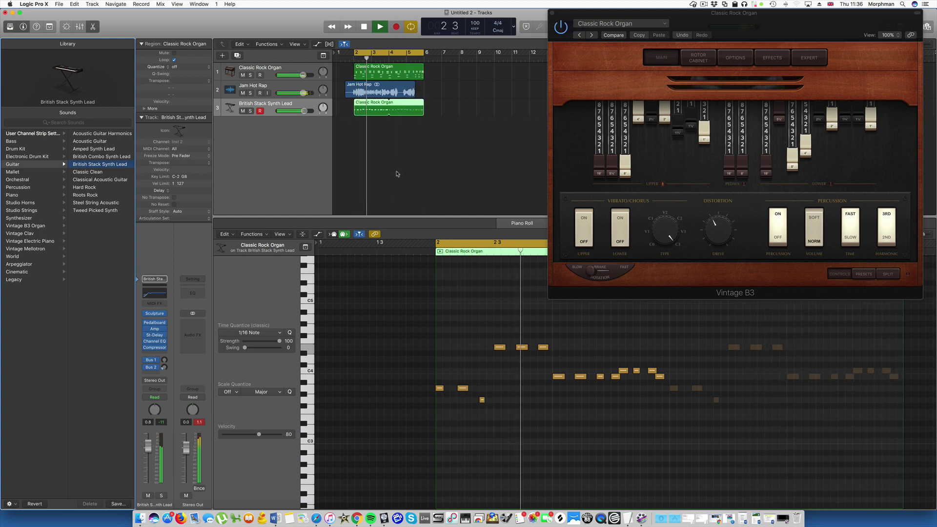
pyautogui.press('space')
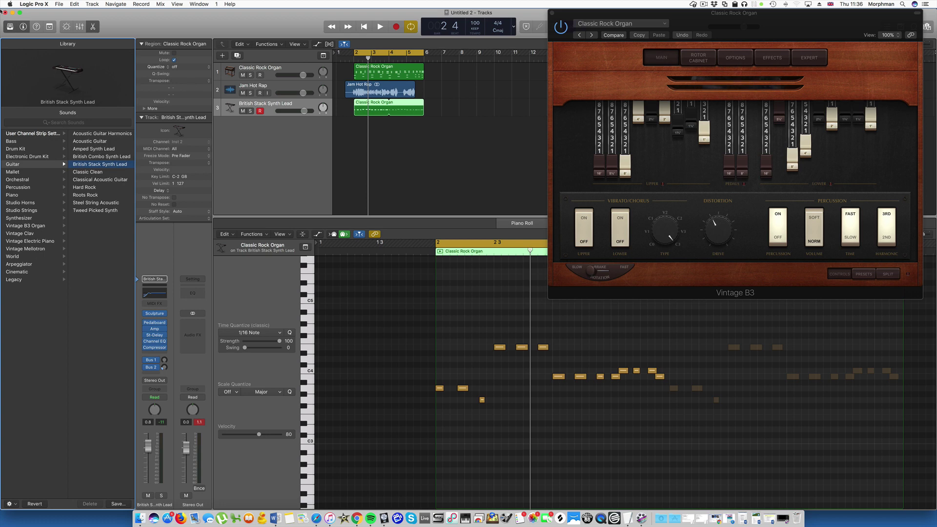
# Hide the Library and create one new software instrument track with an empty channel strip.
pyautogui.click(9, 27)
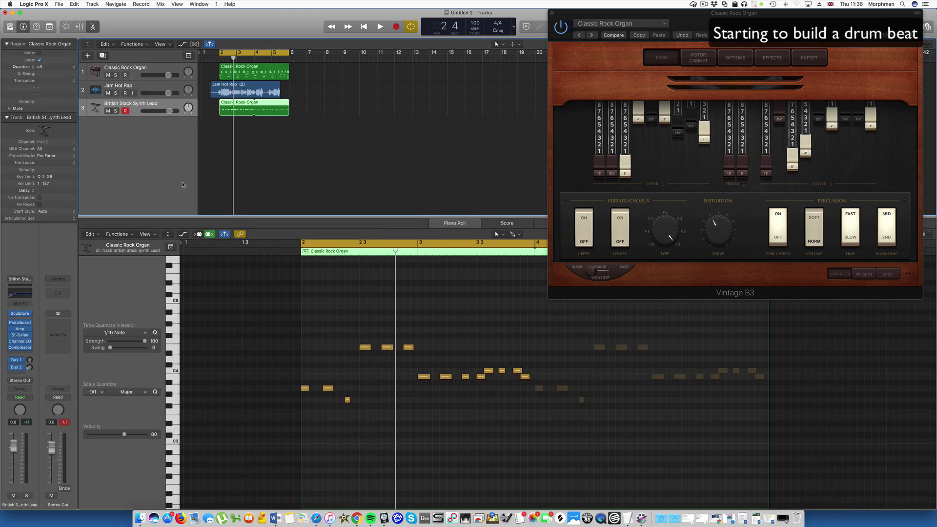
pyautogui.click(87, 57)
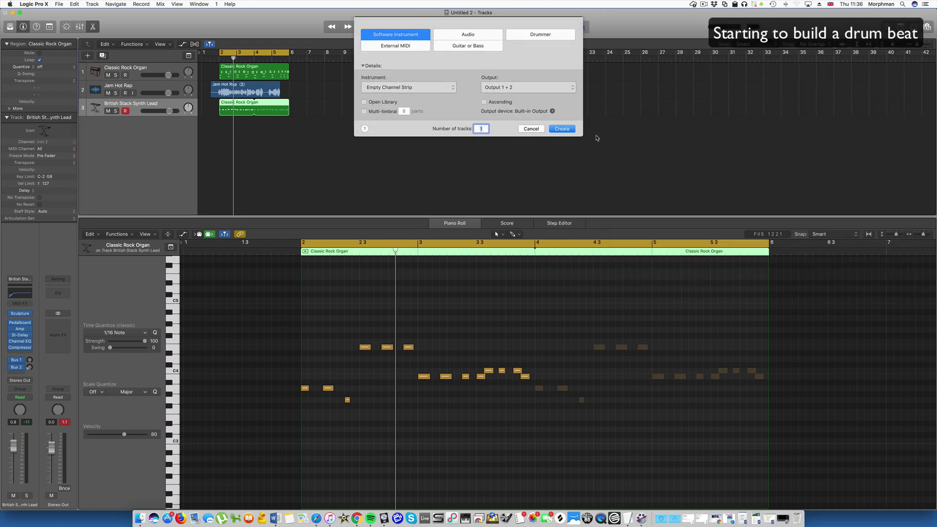
pyautogui.click(564, 129)
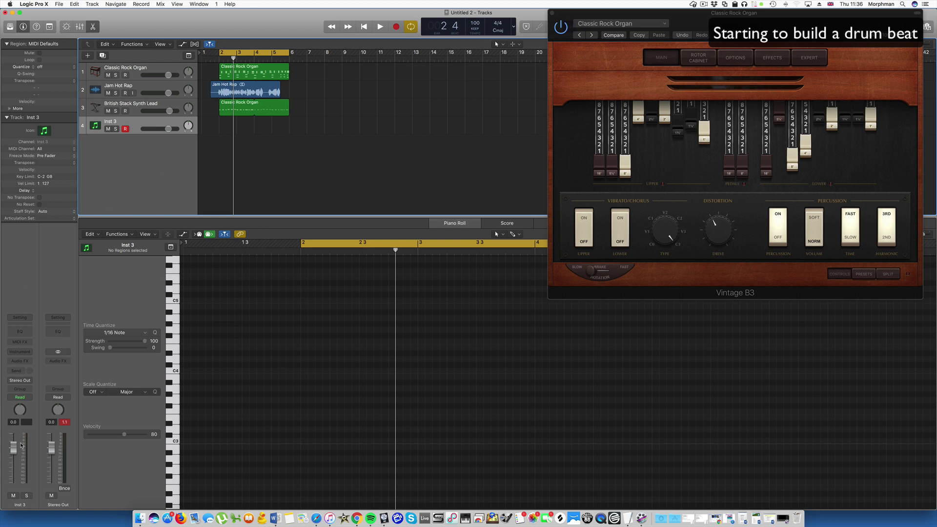
# Show the Library and insert the Multi-Output Ultrabeat drum synth on the new instrument track.
pyautogui.click(10, 26)
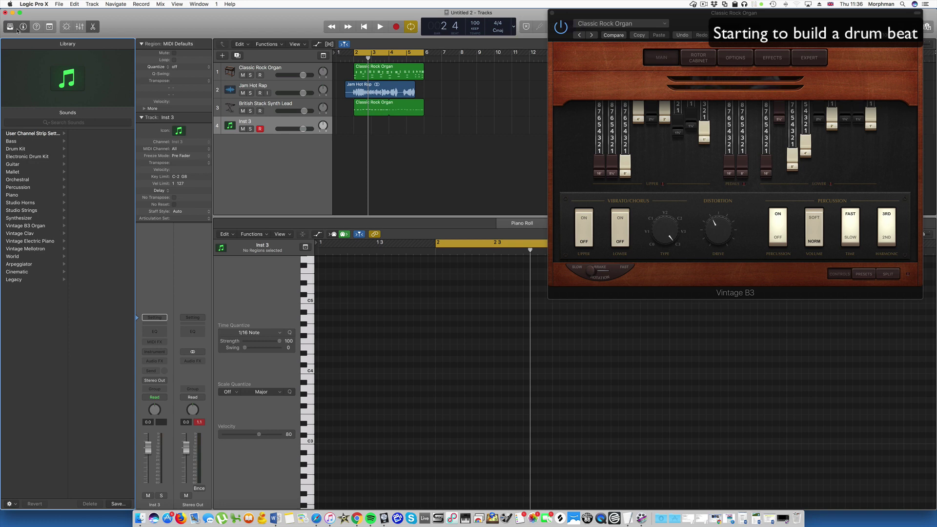
pyautogui.click(164, 351)
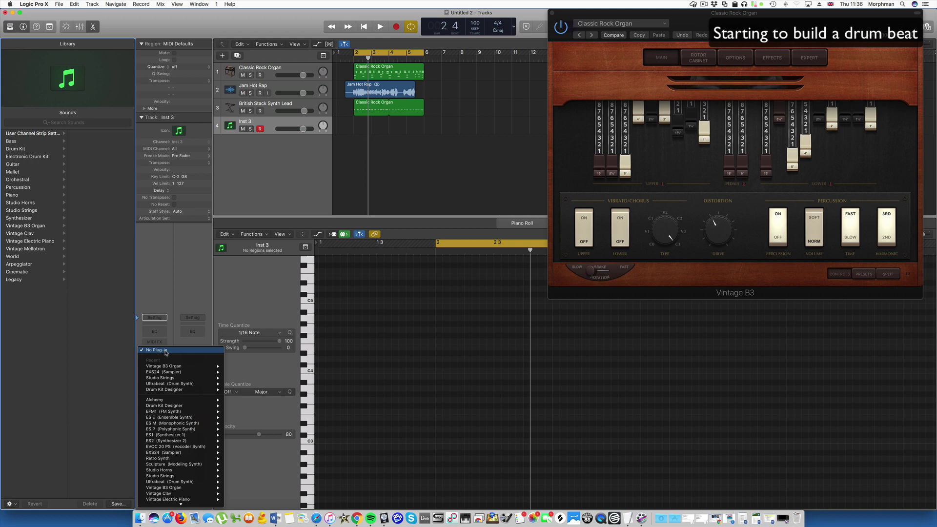
pyautogui.moveTo(171, 385)
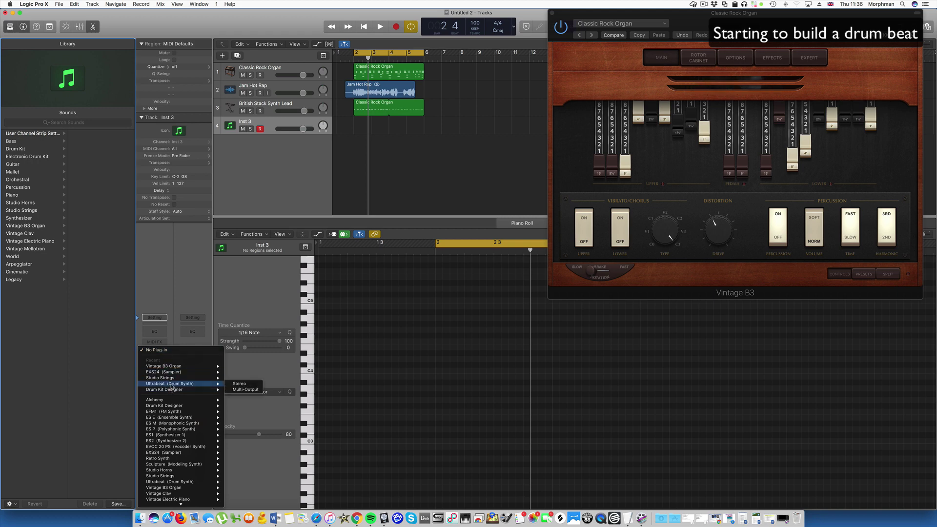
pyautogui.click(243, 389)
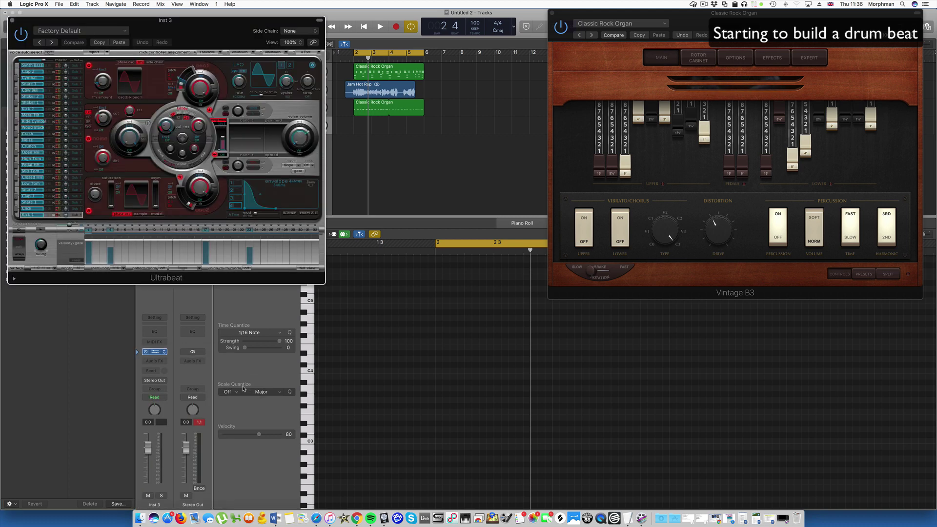
pyautogui.moveTo(179, 21); pyautogui.dragTo(203, 43)
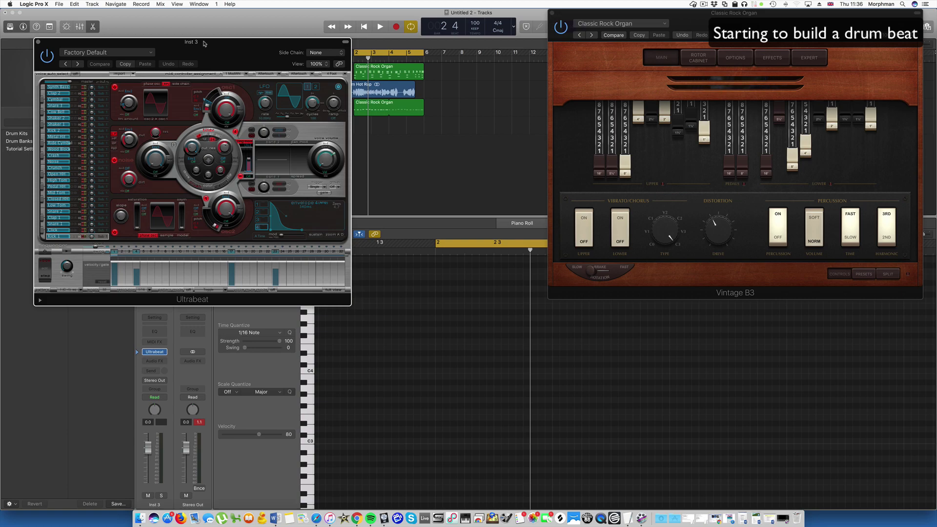
# Examine Ultrabeat's list of drum kit presets and close the plug-in window.
pyautogui.click(150, 52)
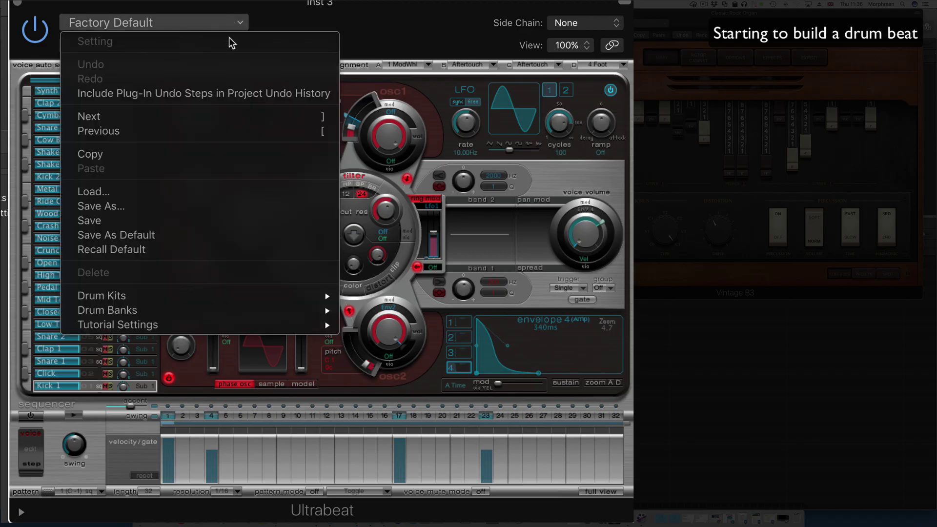
pyautogui.moveTo(236, 301)
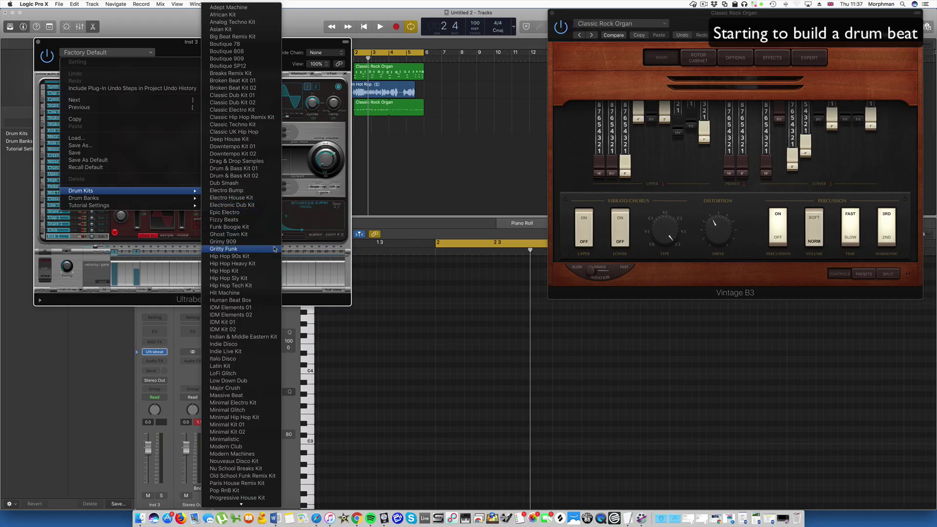
pyautogui.click(555, 400)
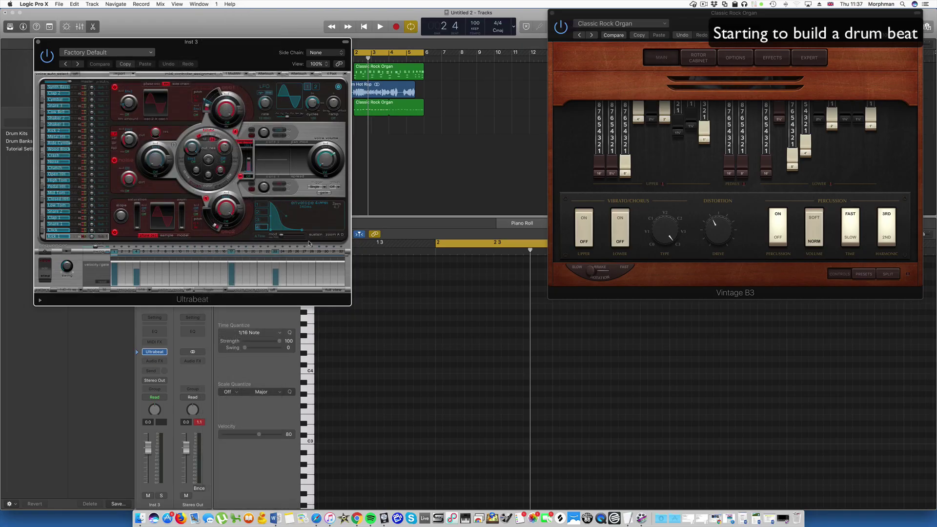
pyautogui.click(38, 42)
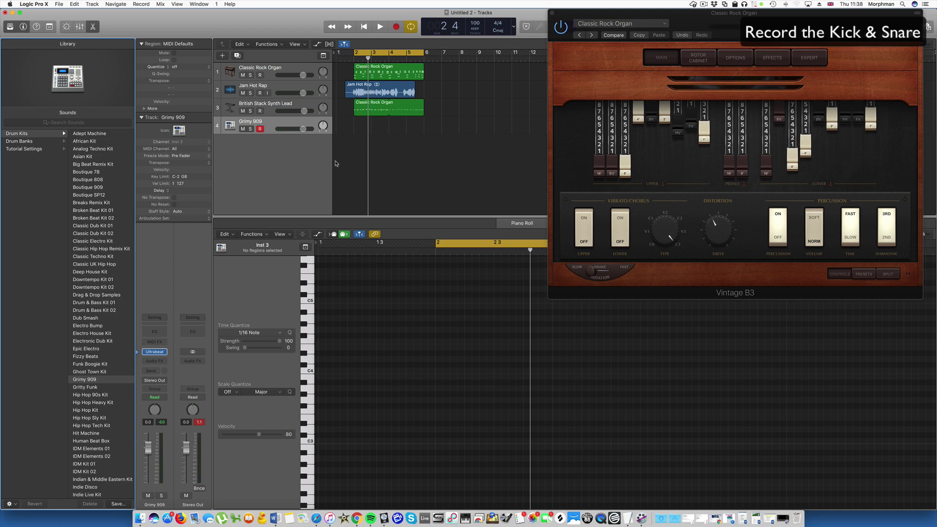
# Load the Classic Hip Hop Remix Kit on the drum track and record a kick and snare pattern from bar 2 to bar 6.
pyautogui.click(96, 249)
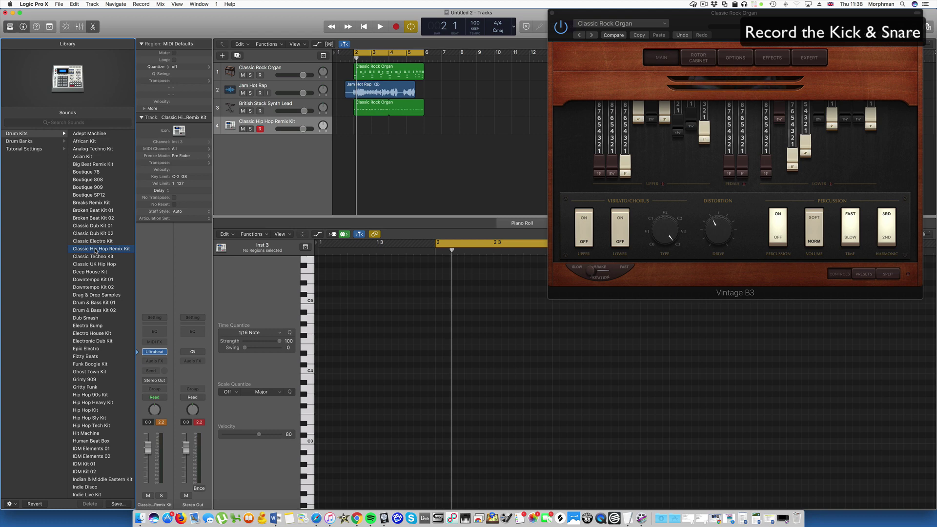
pyautogui.press('space')
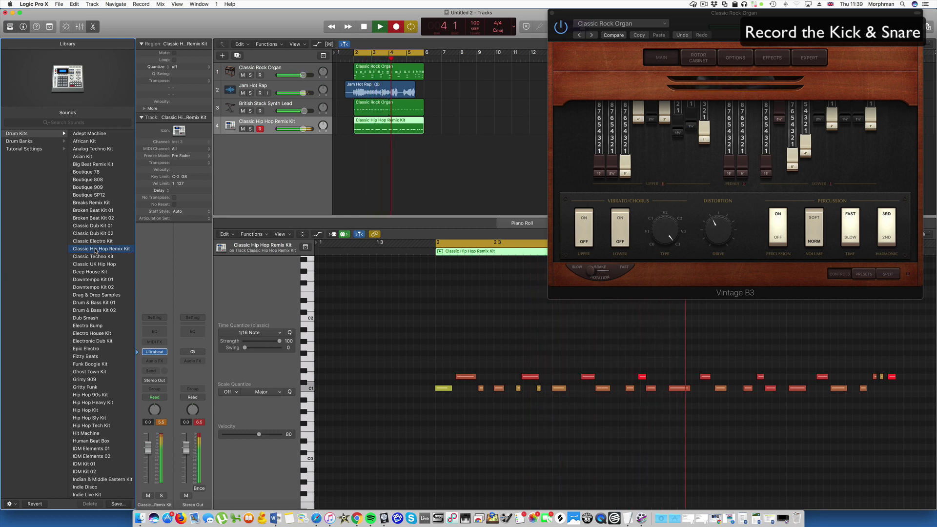
pyautogui.press('space')
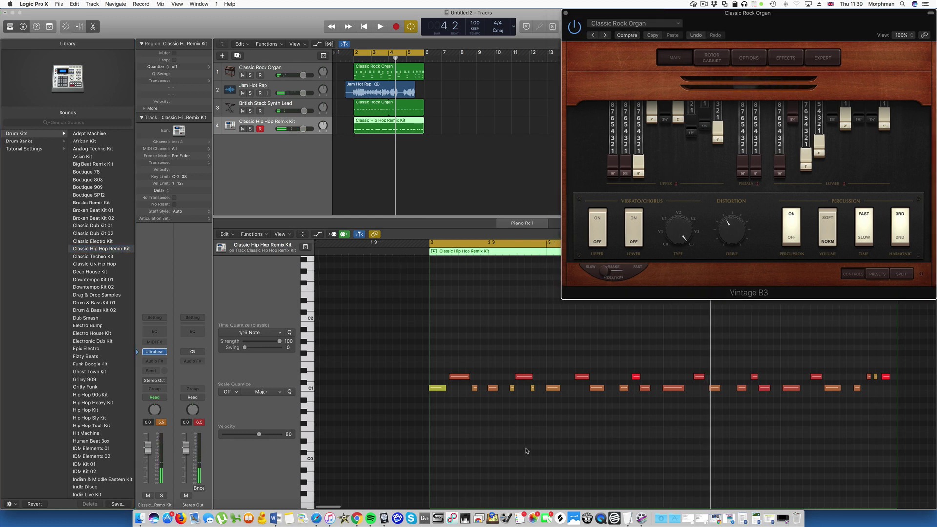
# Close the Vintage B3 window and quantise all recorded kick and snare notes to 1/16 notes, playing back the result.
pyautogui.hscroll(3, 521, 439)
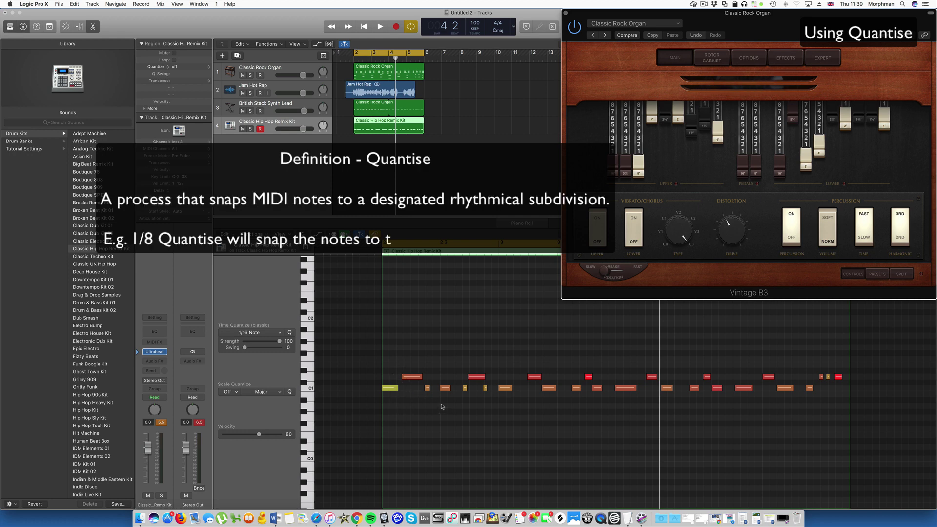
pyautogui.click(445, 426)
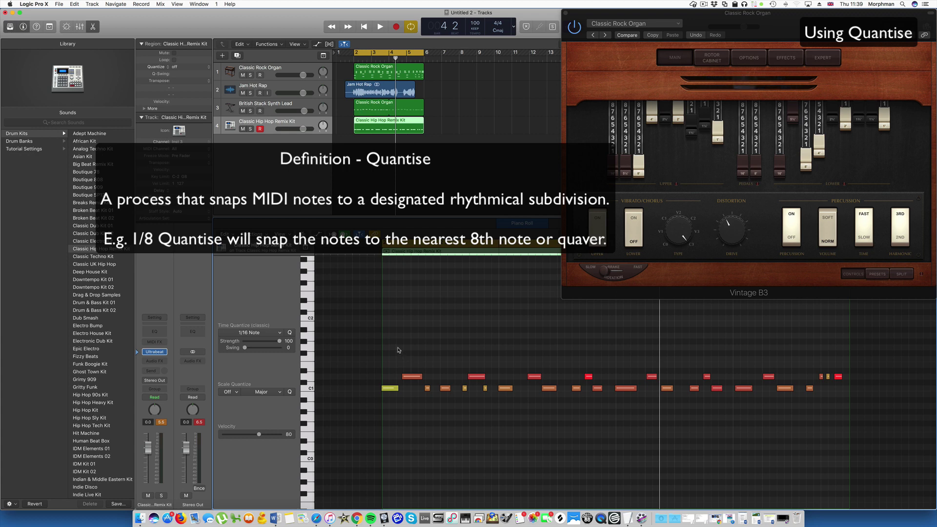
pyautogui.moveTo(389, 345); pyautogui.dragTo(846, 430)
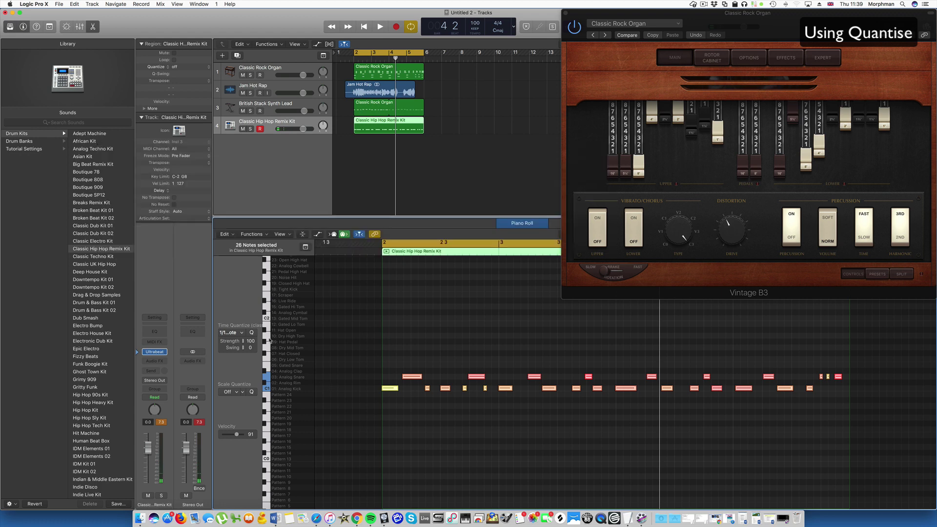
pyautogui.moveTo(262, 278); pyautogui.dragTo(327, 277)
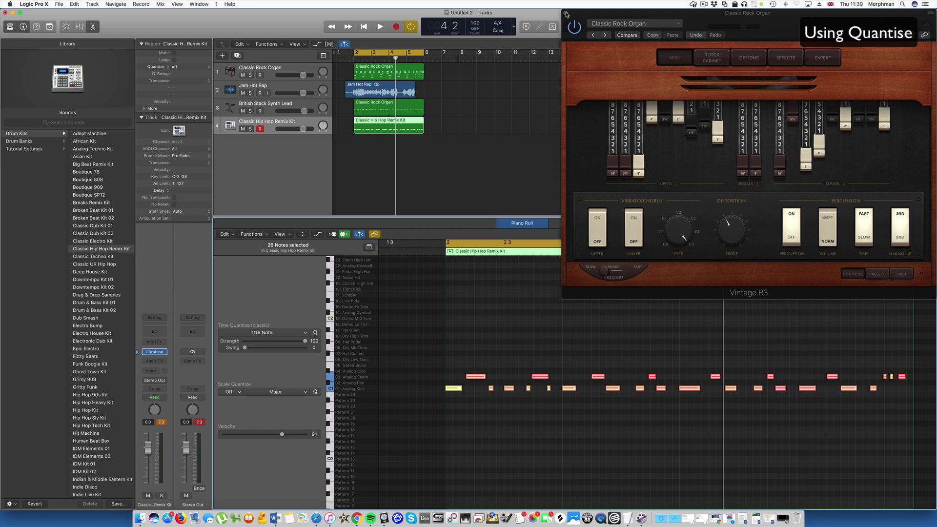
pyautogui.click(566, 14)
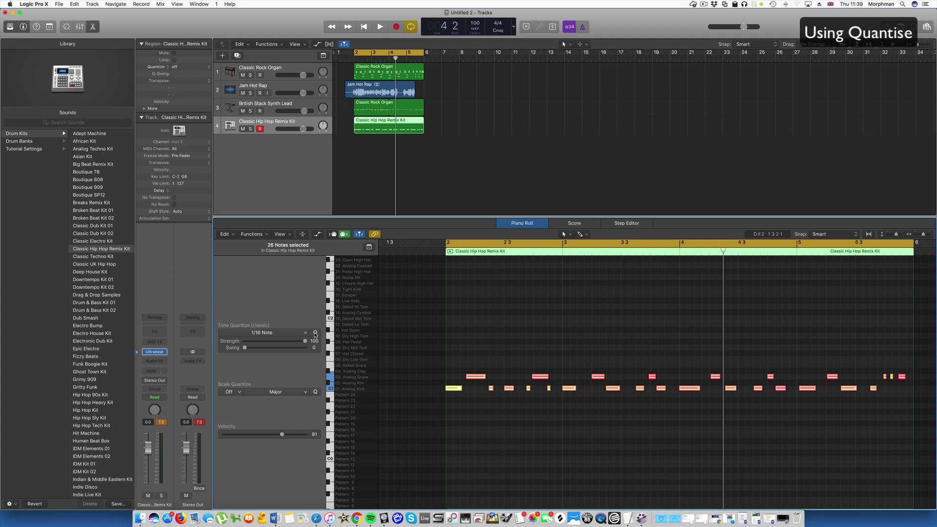
pyautogui.click(315, 333)
pyautogui.press('space')
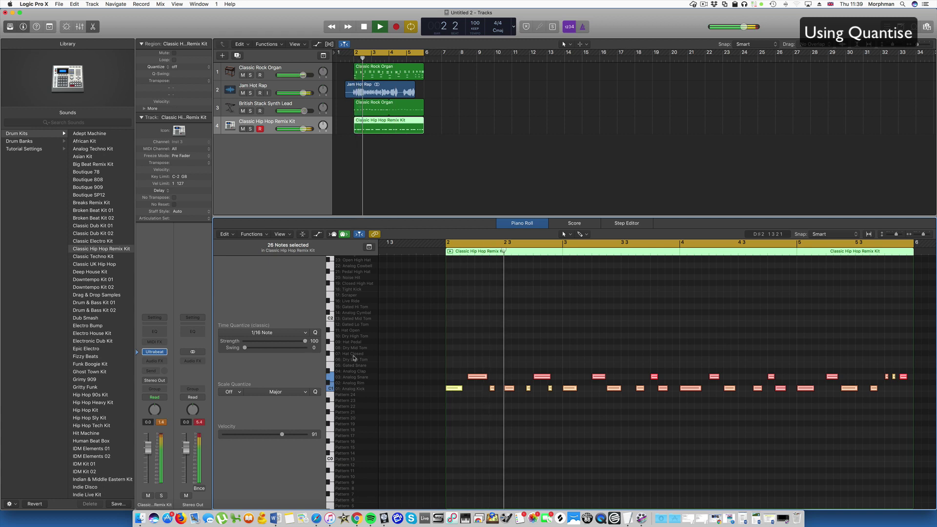
# Deselect the drum notes and move only the first snare note one sixteenth note later.
pyautogui.click(453, 371)
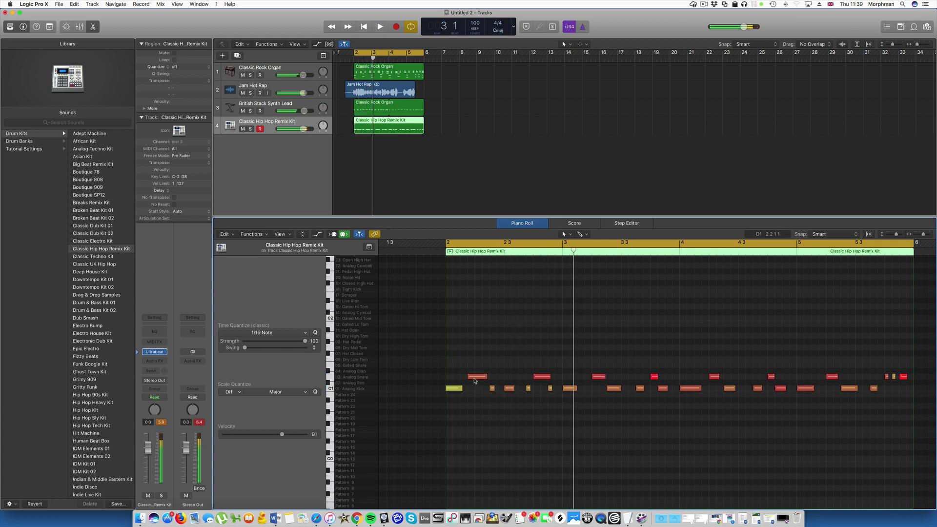
pyautogui.click(477, 376)
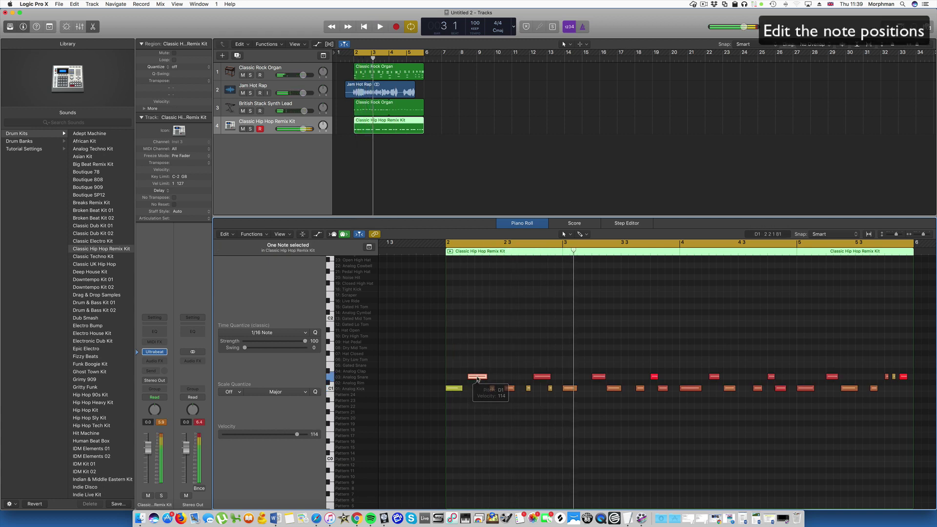
pyautogui.moveTo(477, 376); pyautogui.dragTo(485, 379)
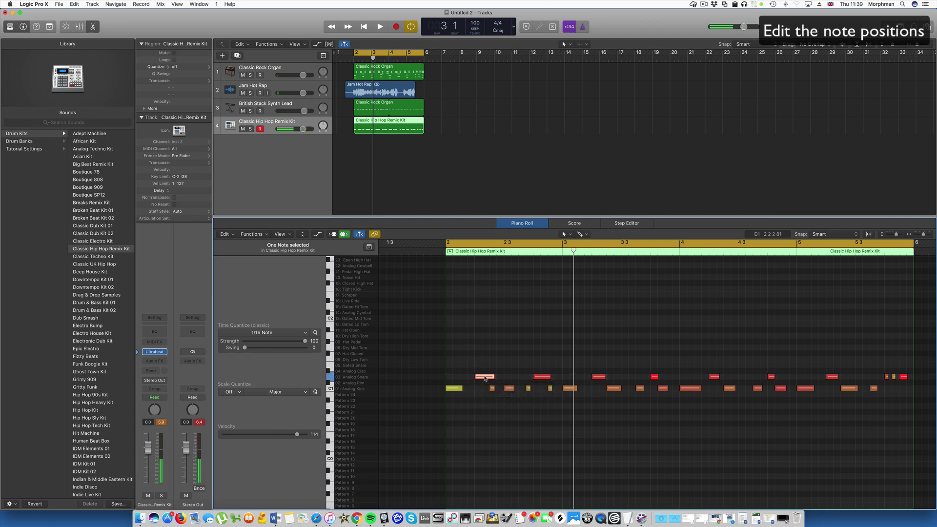
# Play back the edited beat and raise the velocity of the first kick note in bar 2 with the Velocity tool.
pyautogui.press('space')
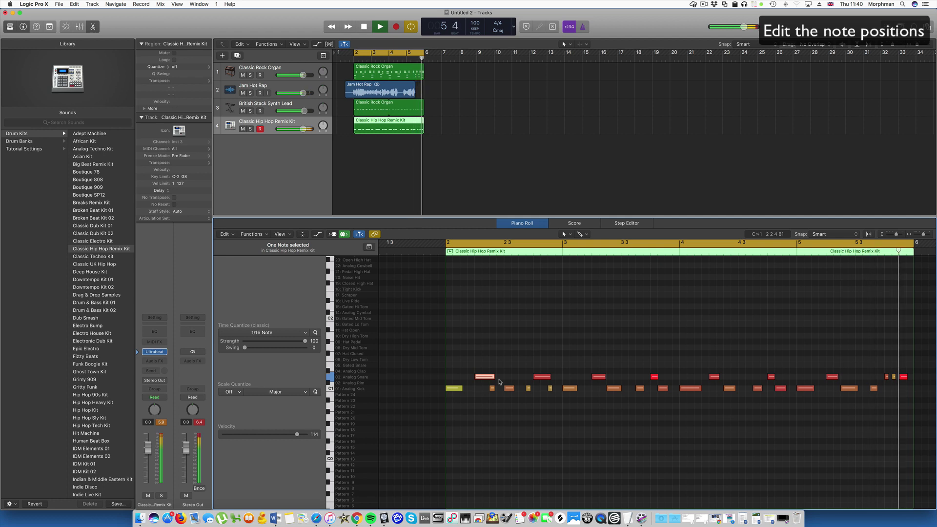
pyautogui.press('space')
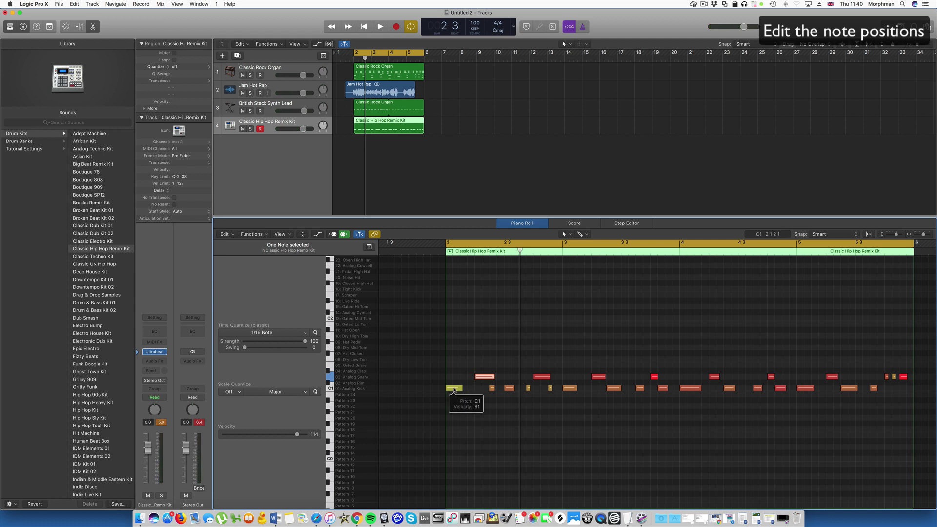
pyautogui.click(454, 389)
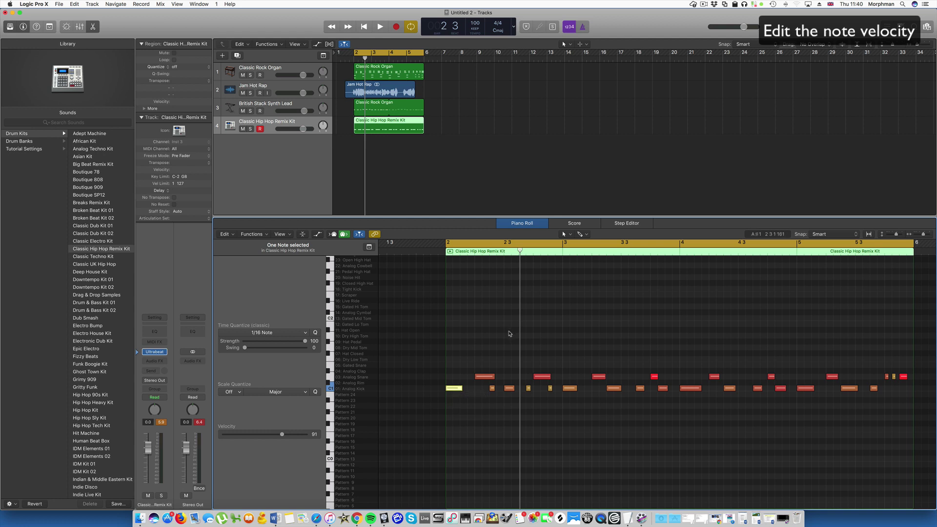
pyautogui.press('t')
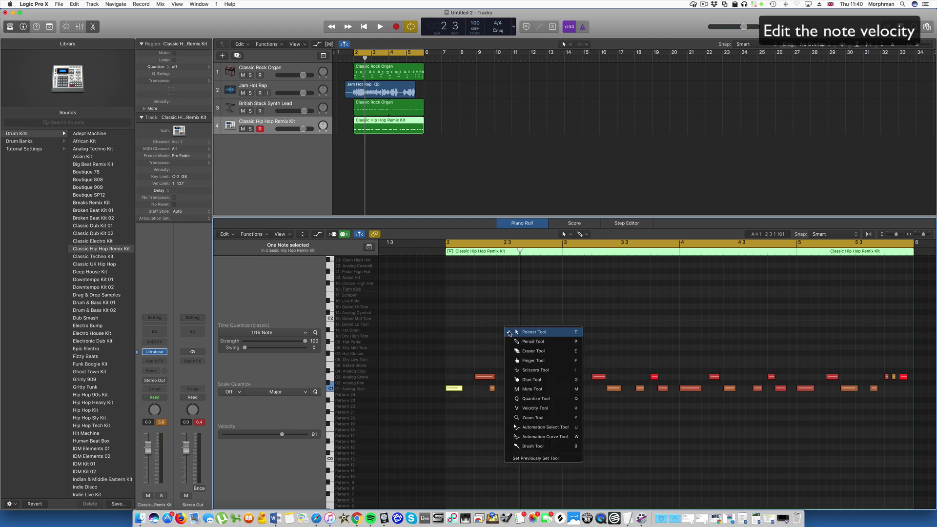
pyautogui.click(536, 408)
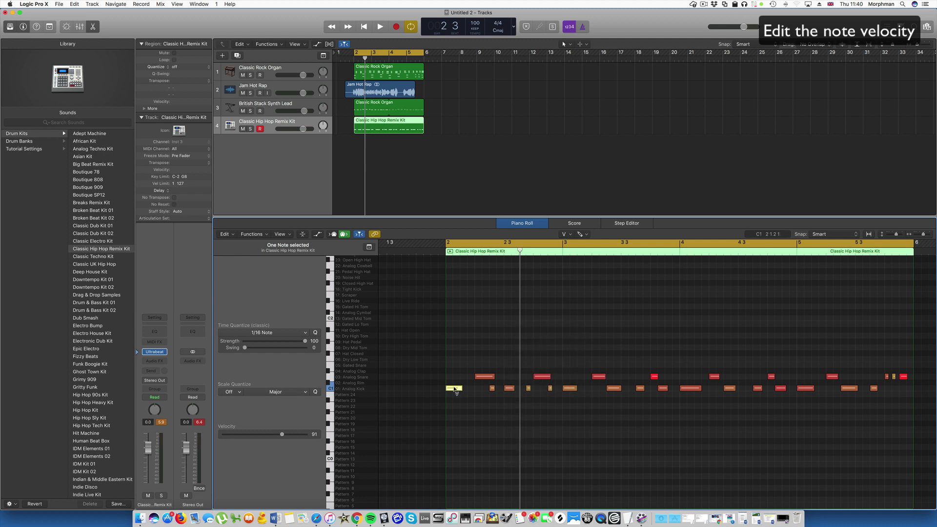
pyautogui.moveTo(455, 390); pyautogui.dragTo(454, 348)
pyautogui.press('t')
pyautogui.click(492, 428)
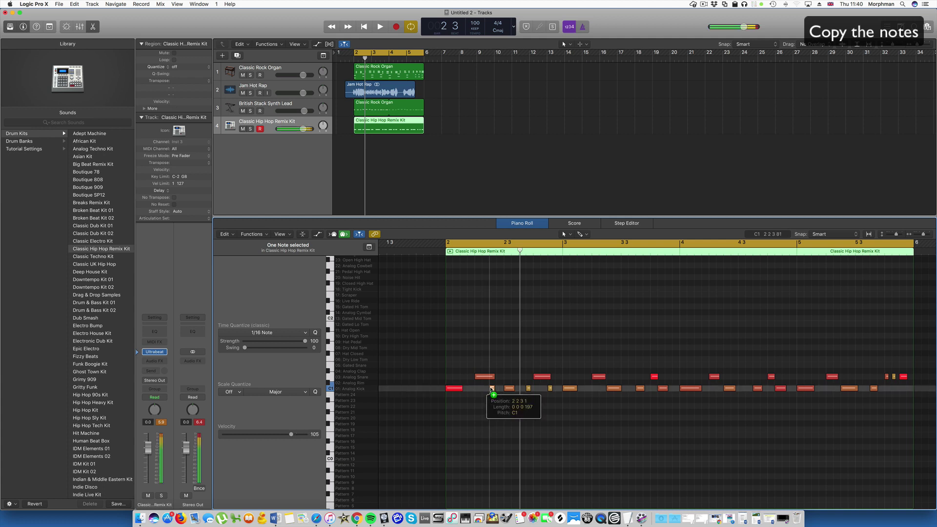
# Copy the short kick note at 2 2 3 to 2 1 4 and delete the original during playback.
pyautogui.moveTo(491, 389); pyautogui.dragTo(470, 390)
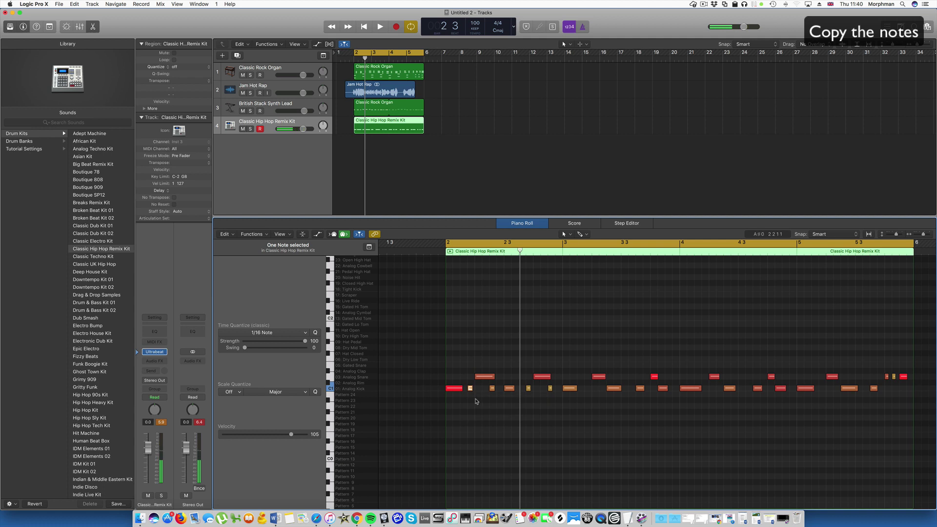
pyautogui.press('space')
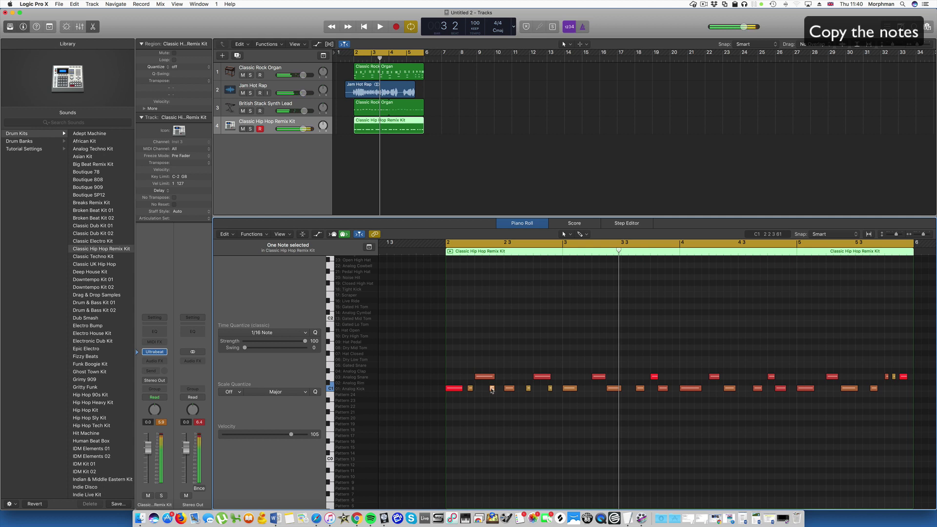
pyautogui.click(492, 388)
pyautogui.press('Delete')
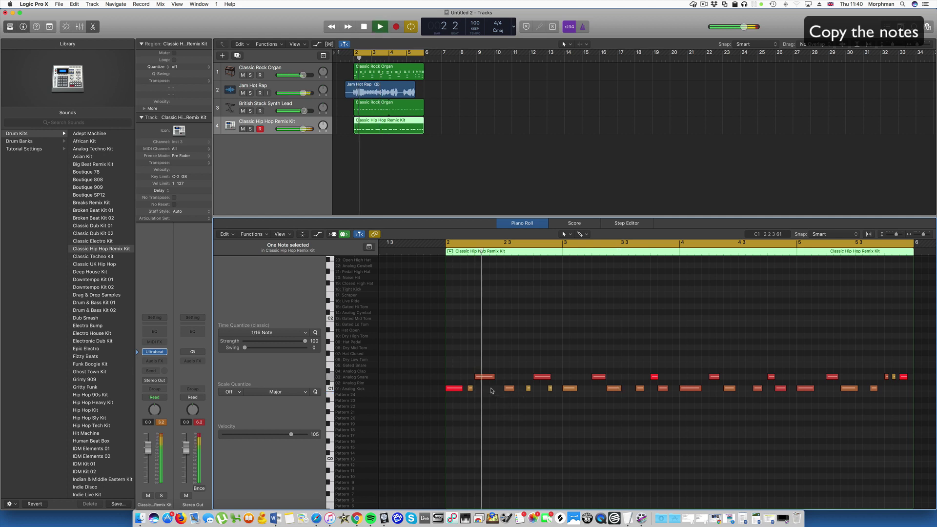
pyautogui.press('space')
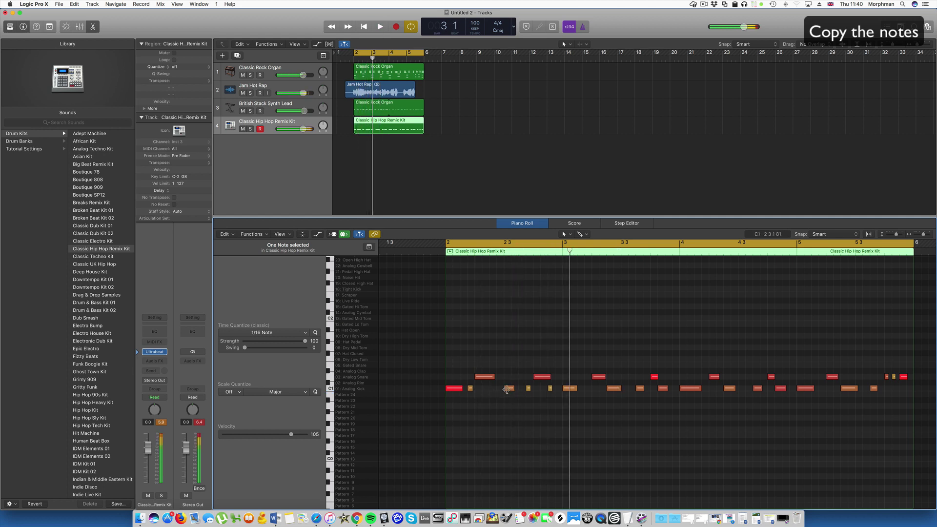
# Move the kick note at 2 3 1 two sixteenths earlier to 2 2 3 and play back the beat.
pyautogui.moveTo(507, 390); pyautogui.dragTo(494, 390)
pyautogui.press('space')
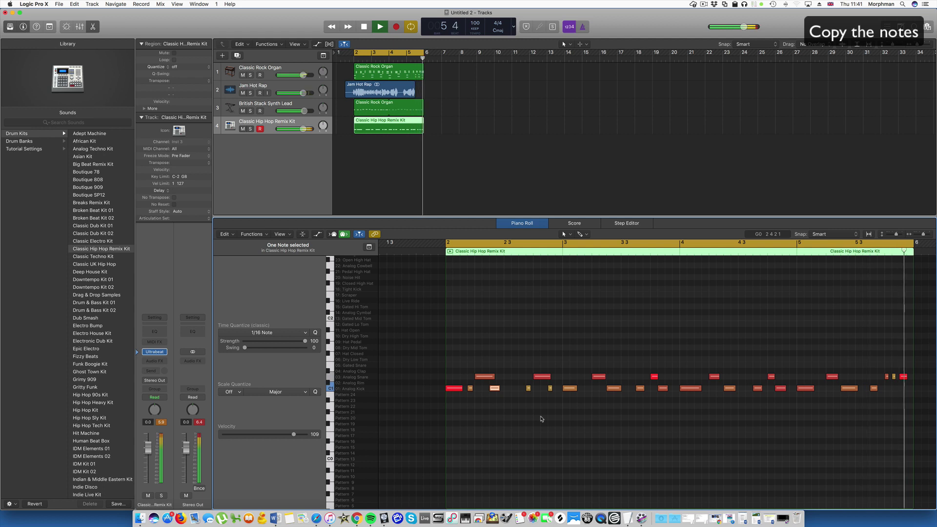
pyautogui.press('space')
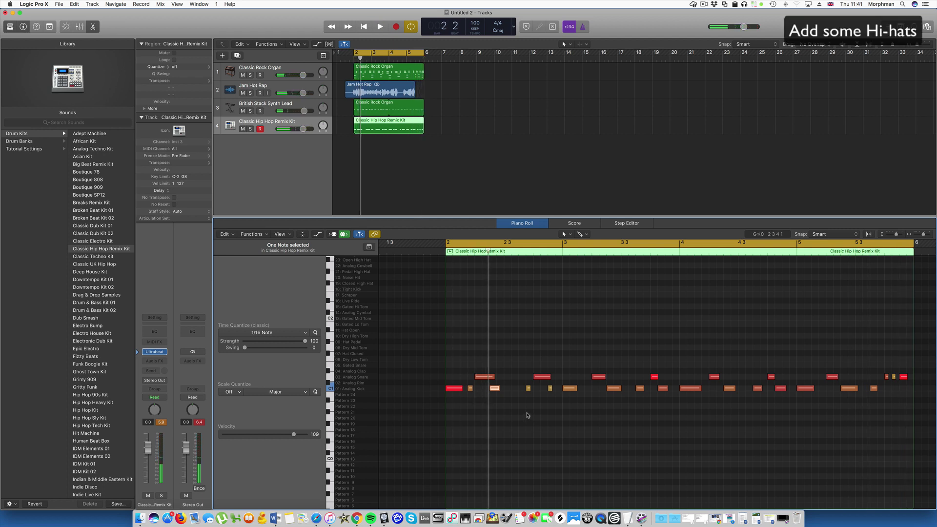
# Fill the Hat Closed row in bars 2 and 3 with eighth-note hits by copying the short kick note at 2 1 4.
pyautogui.click(466, 404)
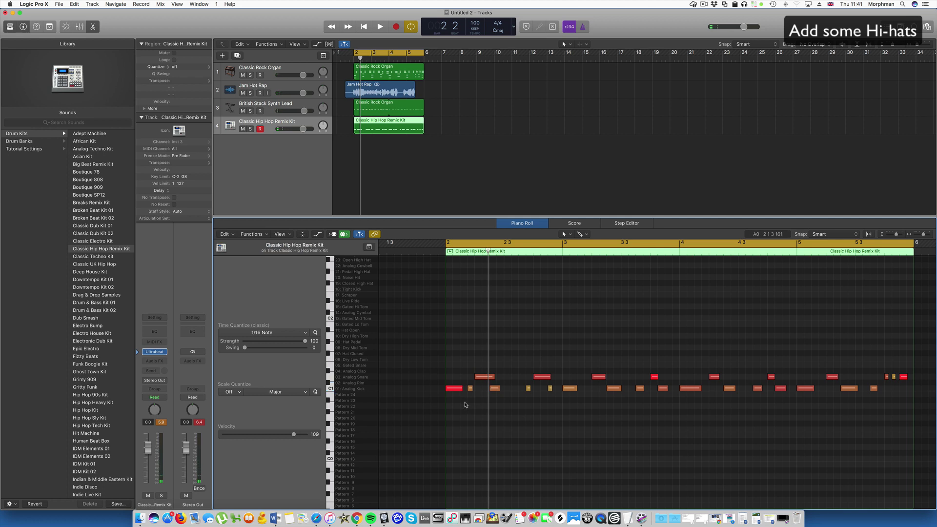
pyautogui.moveTo(471, 390)
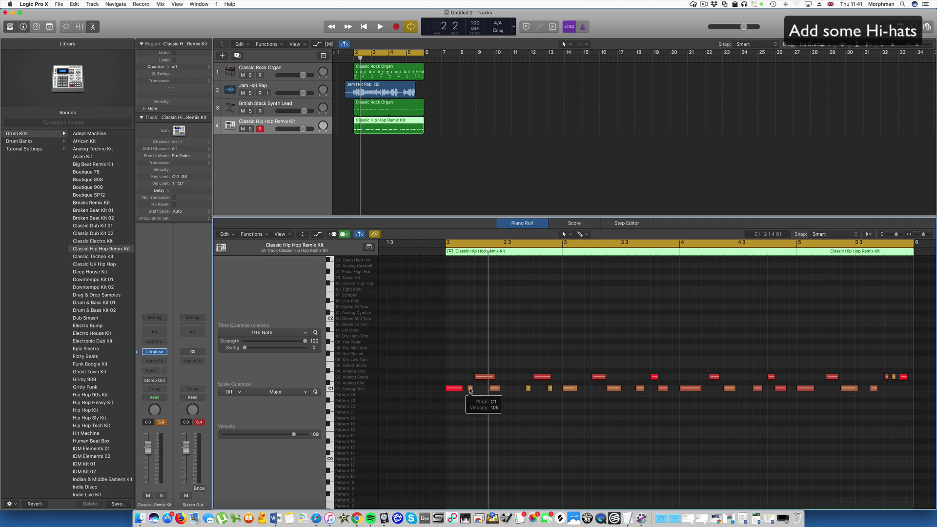
pyautogui.moveTo(470, 390); pyautogui.dragTo(481, 355)
pyautogui.moveTo(535, 340); pyautogui.dragTo(497, 360)
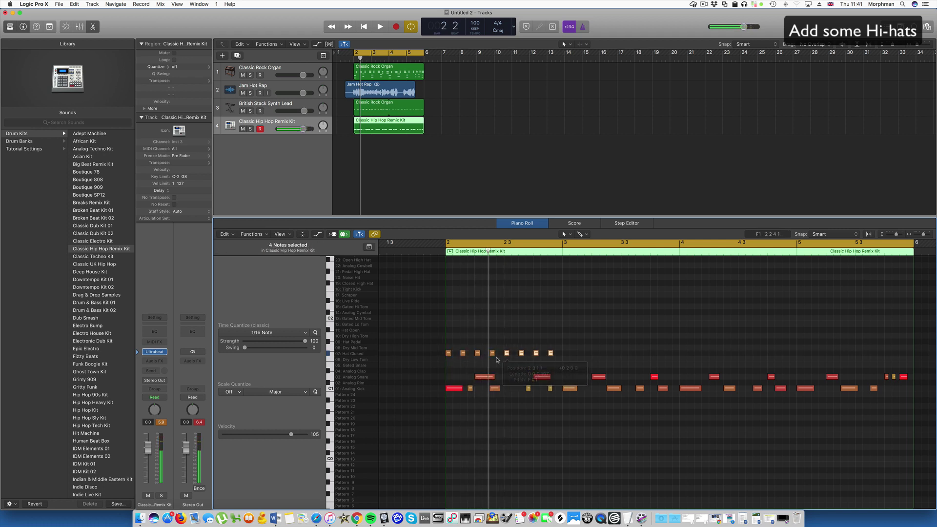
pyautogui.moveTo(585, 344); pyautogui.dragTo(565, 354)
# Move the last hi-hat note of bar 3 up to Hat Open and copy the two-bar hi-hat pattern into bars 4 and 5.
pyautogui.click(674, 357)
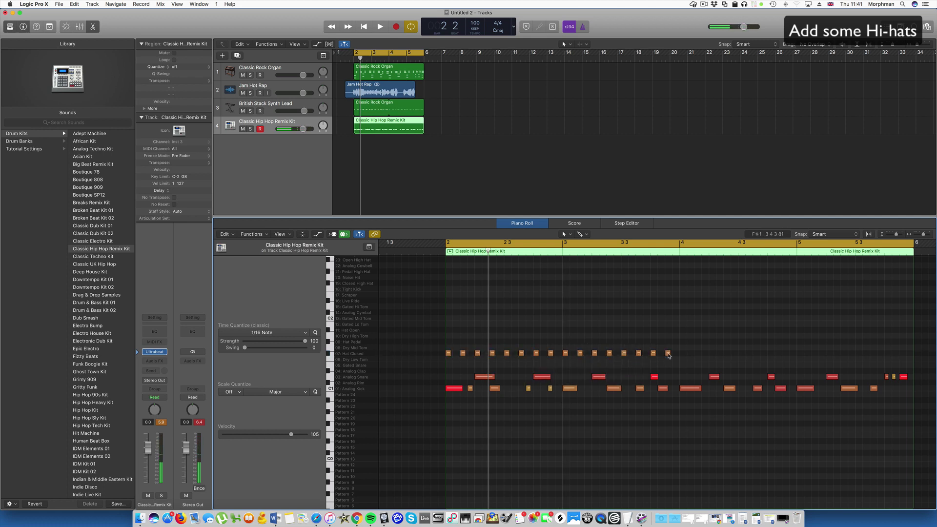
pyautogui.moveTo(669, 356); pyautogui.dragTo(394, 361)
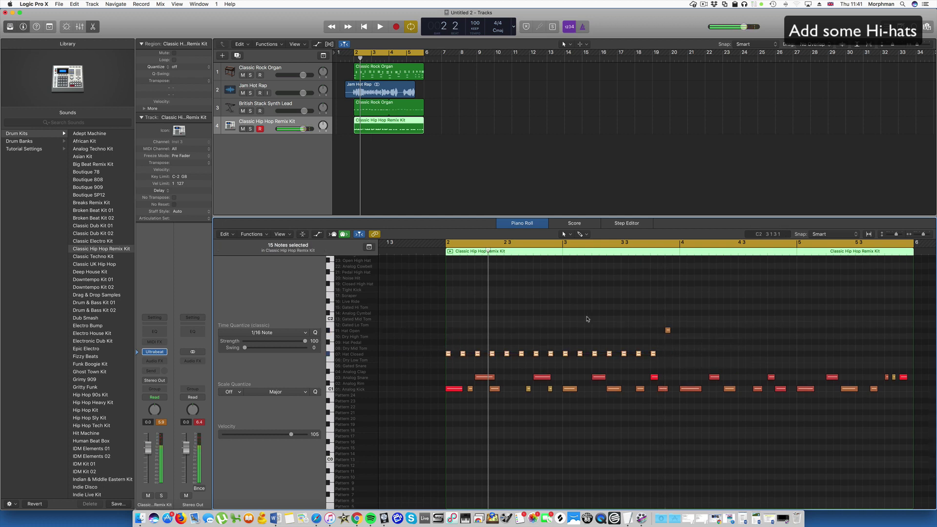
pyautogui.moveTo(675, 318); pyautogui.dragTo(683, 358)
# Play back the beat with hi-hats and move the last snare note in bar 5 one sixteenth later.
pyautogui.press('space')
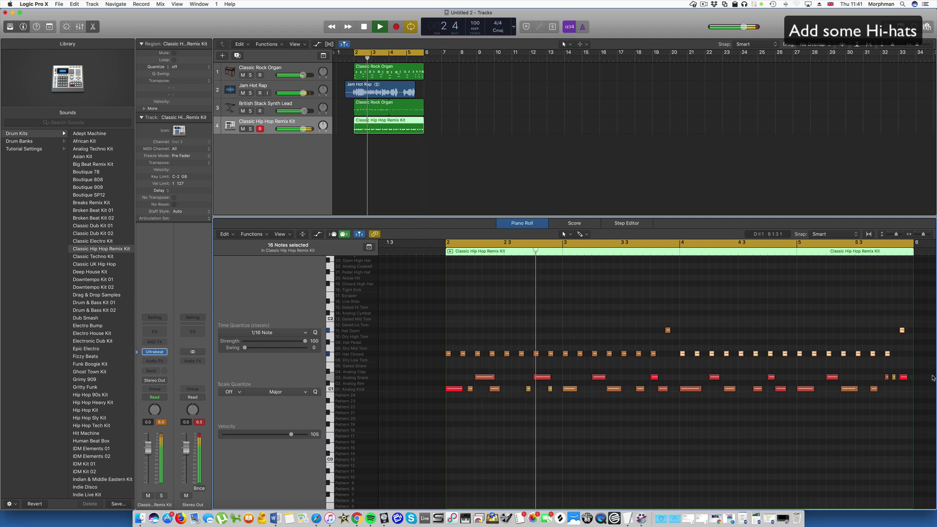
pyautogui.press('space')
pyautogui.moveTo(903, 378); pyautogui.dragTo(910, 378)
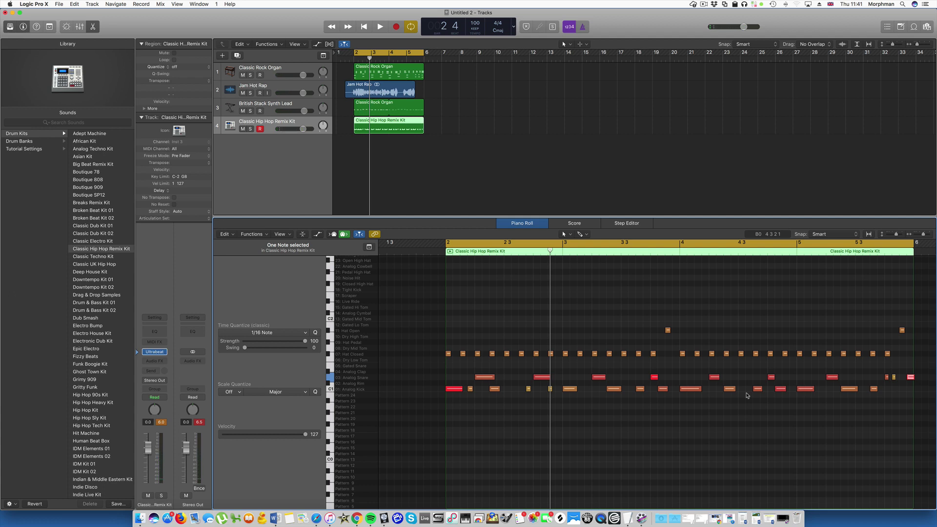
pyautogui.scroll(10, 747, 395)
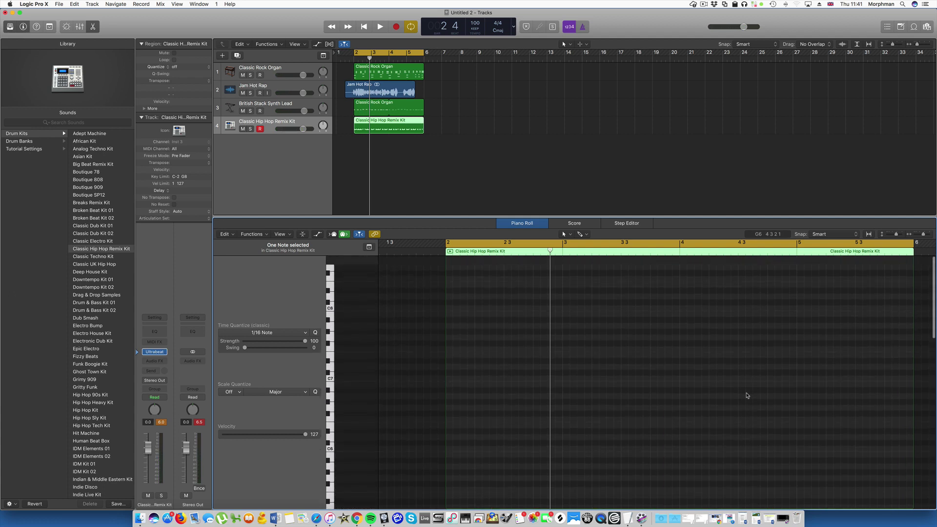
pyautogui.scroll(-8, 732, 397)
pyautogui.scroll(-2, 727, 405)
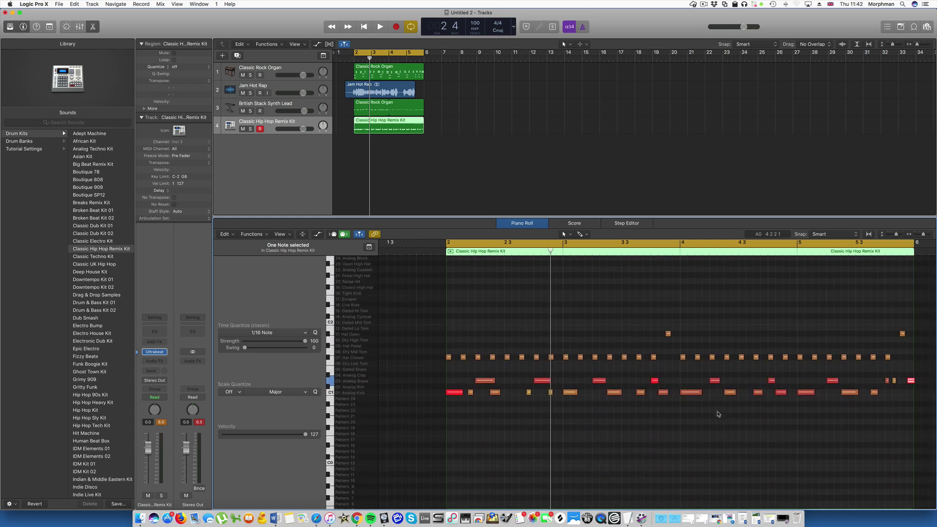